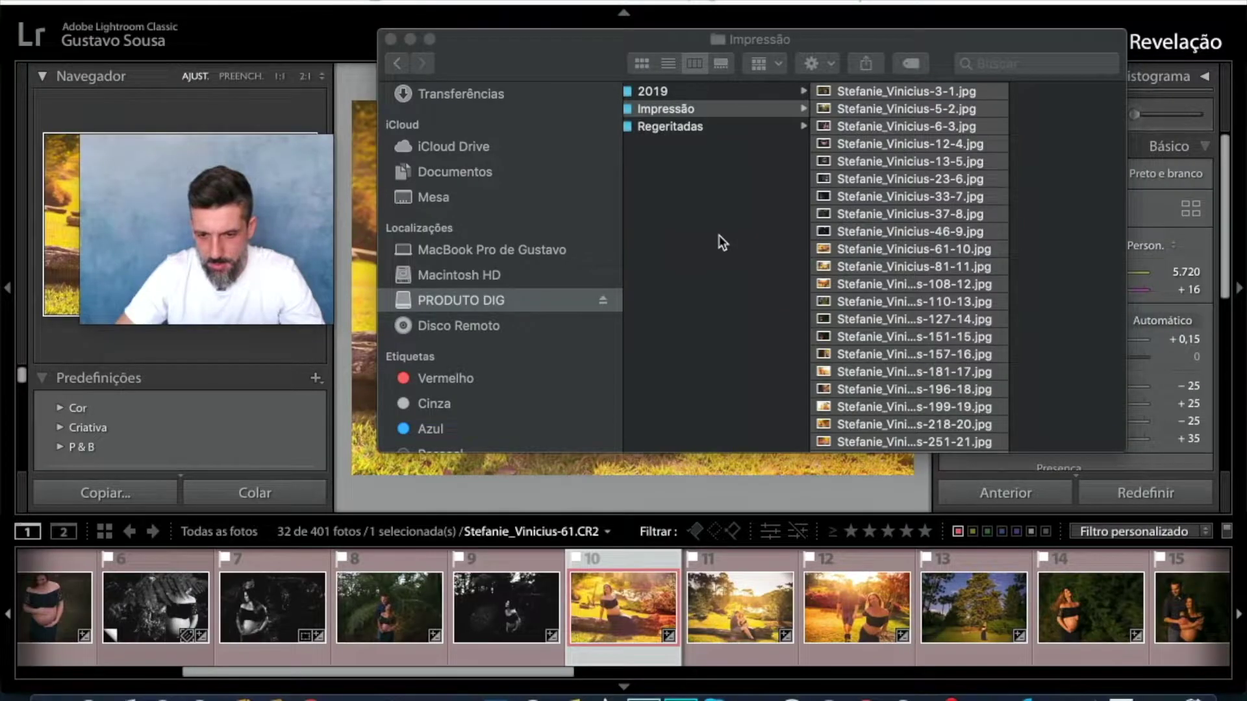
# Step: Clear the filmstrip selection and open the black-and-white couple photo, thumbnail 7
pyautogui.press('super+a')
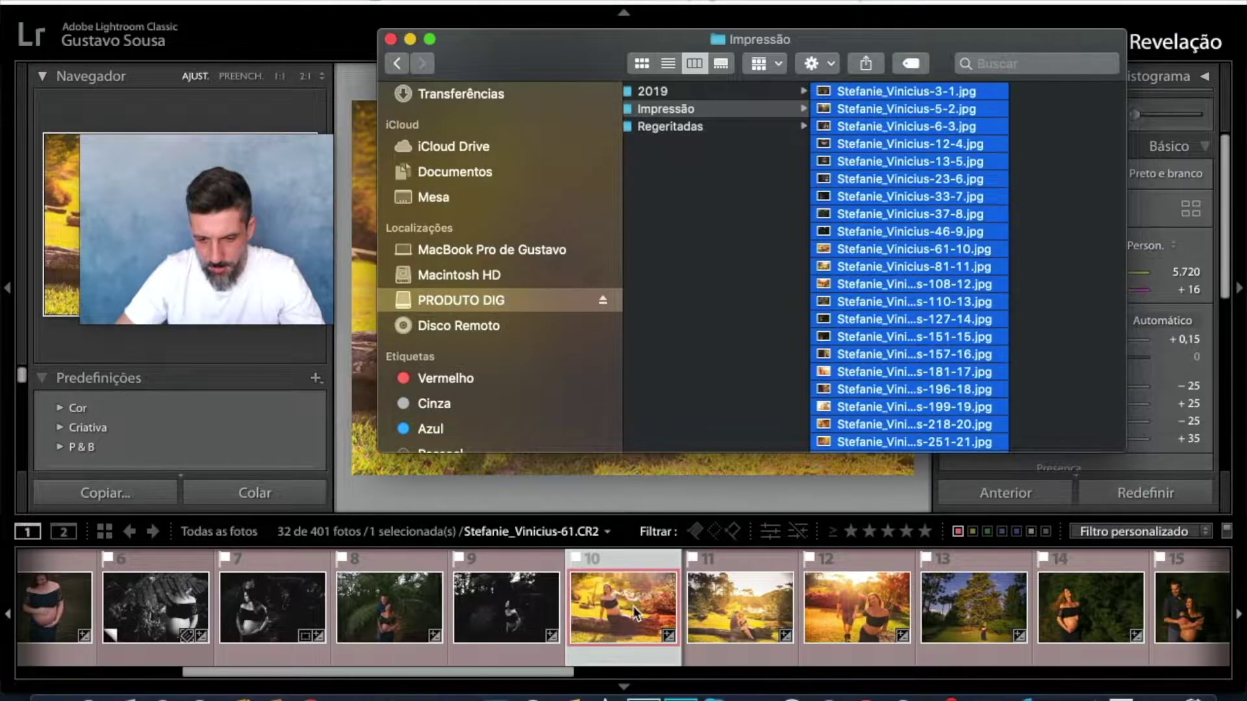
pyautogui.click(633, 606)
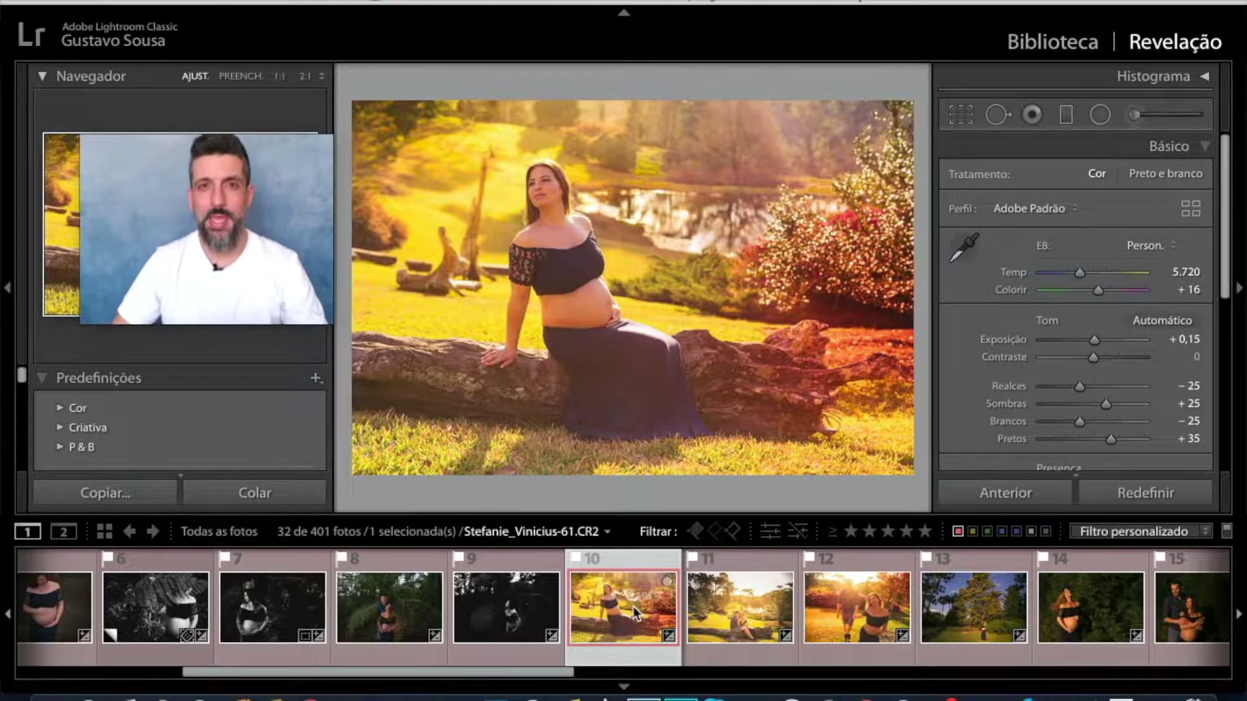
pyautogui.press('super+a')
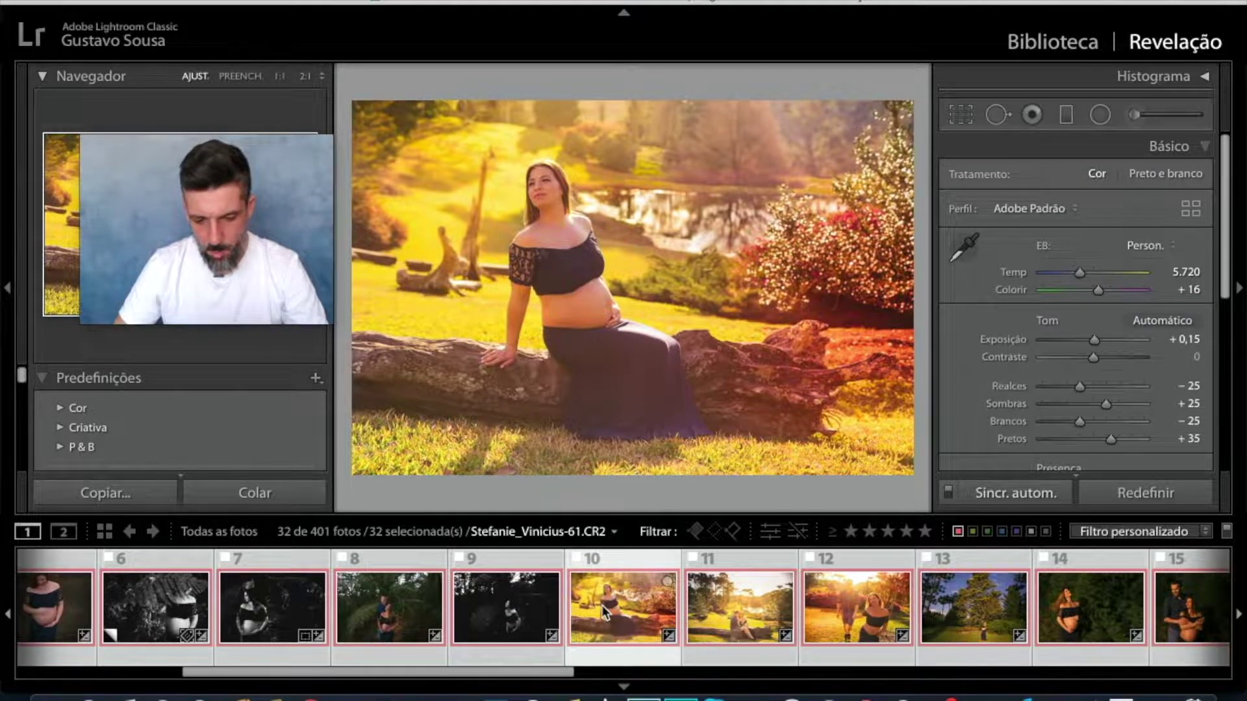
pyautogui.press('super+d')
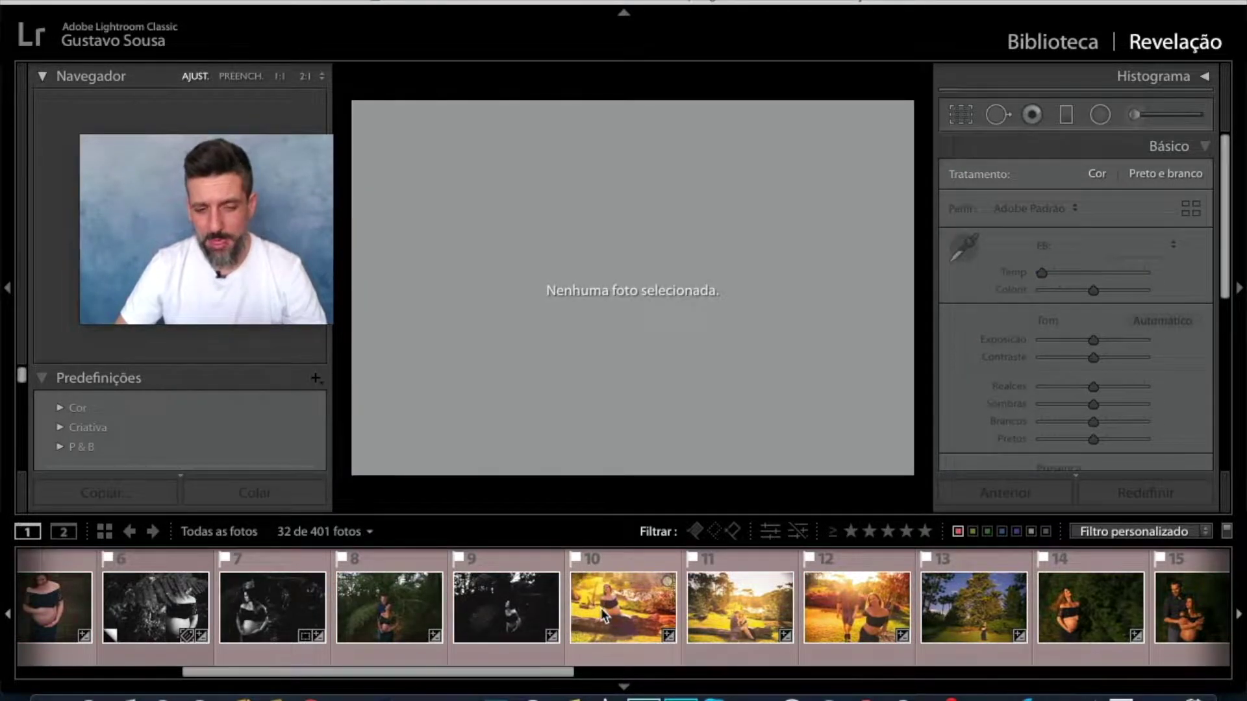
pyautogui.scroll(5, 601, 608)
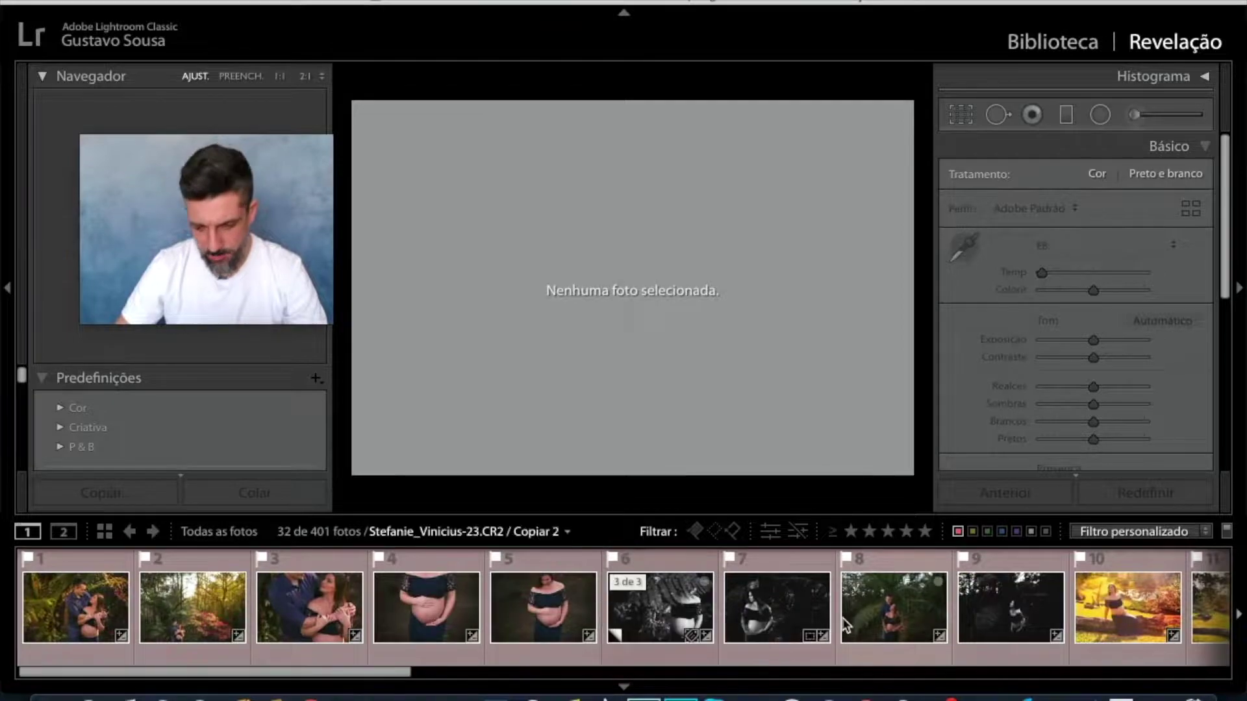
pyautogui.click(763, 613)
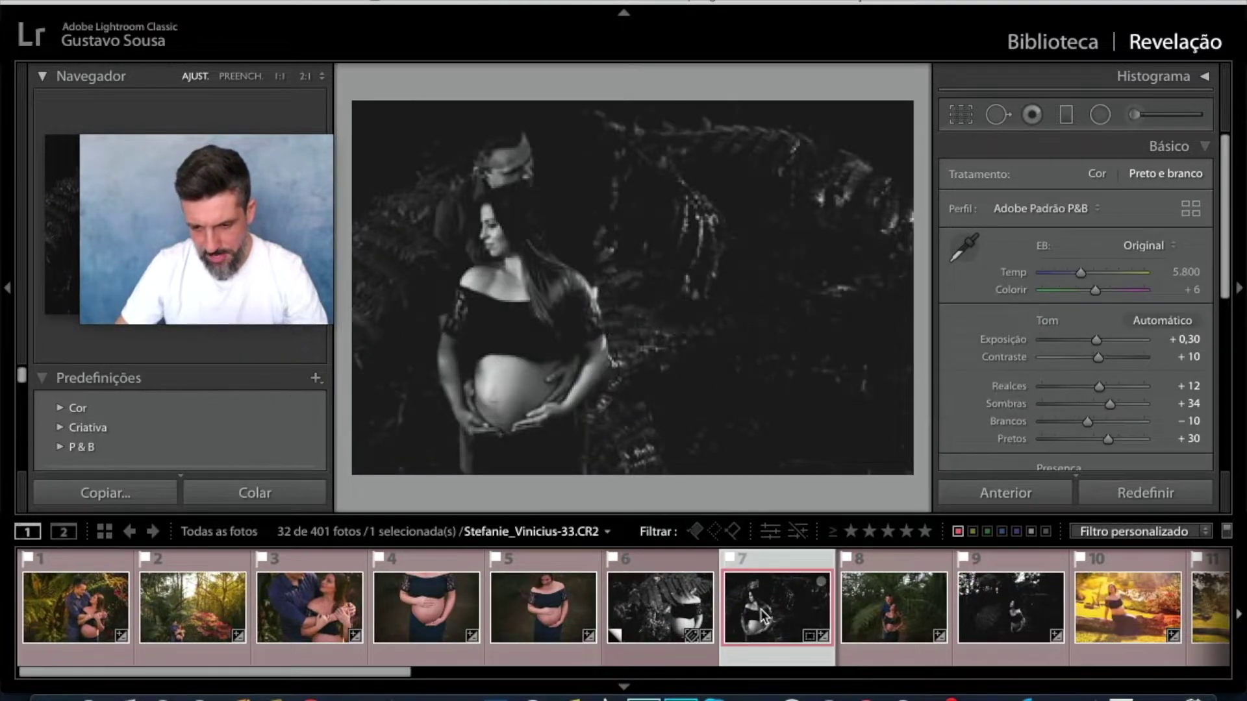
# Step: Export the photo with the Facebook ULTIMATE preset, keeping resize by 2.048 px long edge
pyautogui.rightClick(763, 614)
pyautogui.moveTo(900, 585)
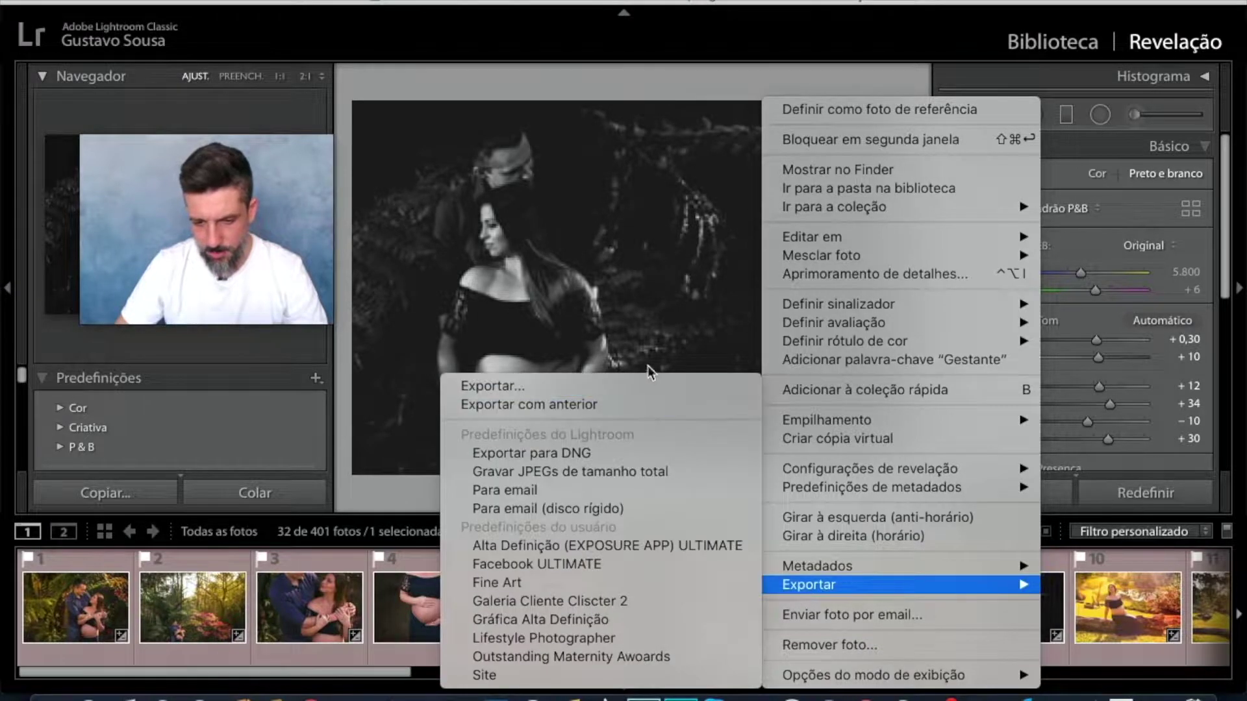
pyautogui.click(646, 386)
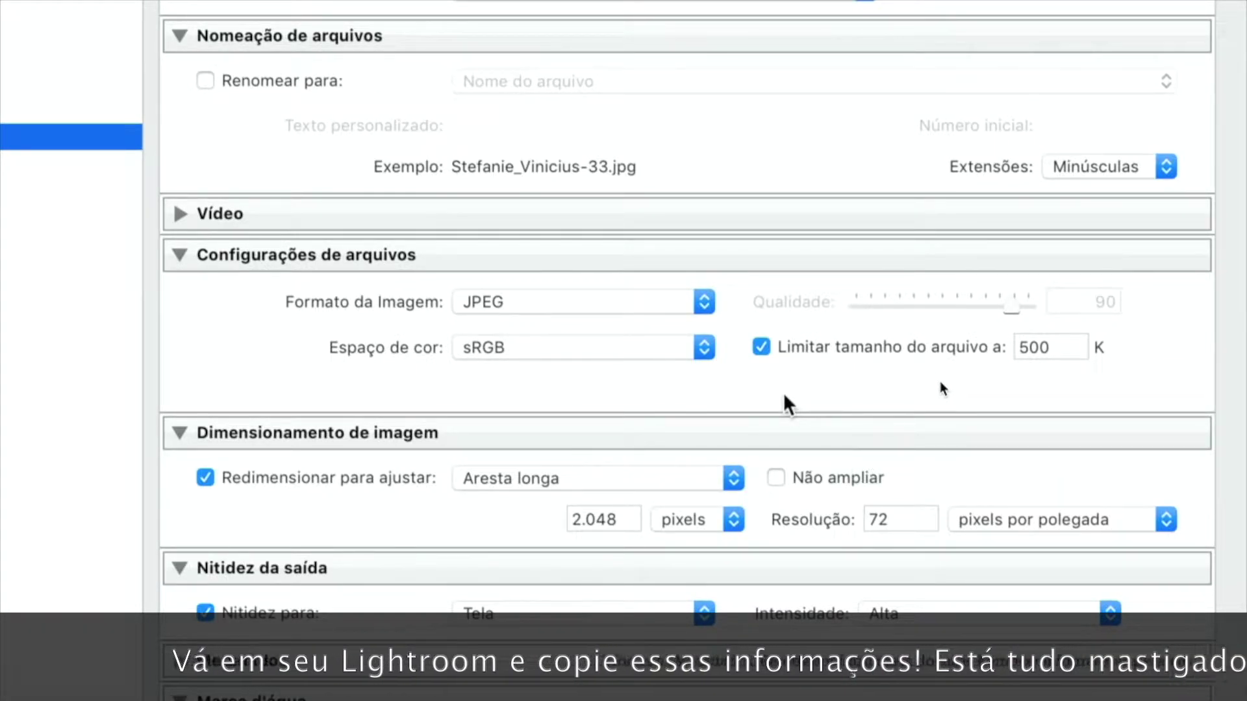
pyautogui.click(518, 480)
pyautogui.click(519, 479)
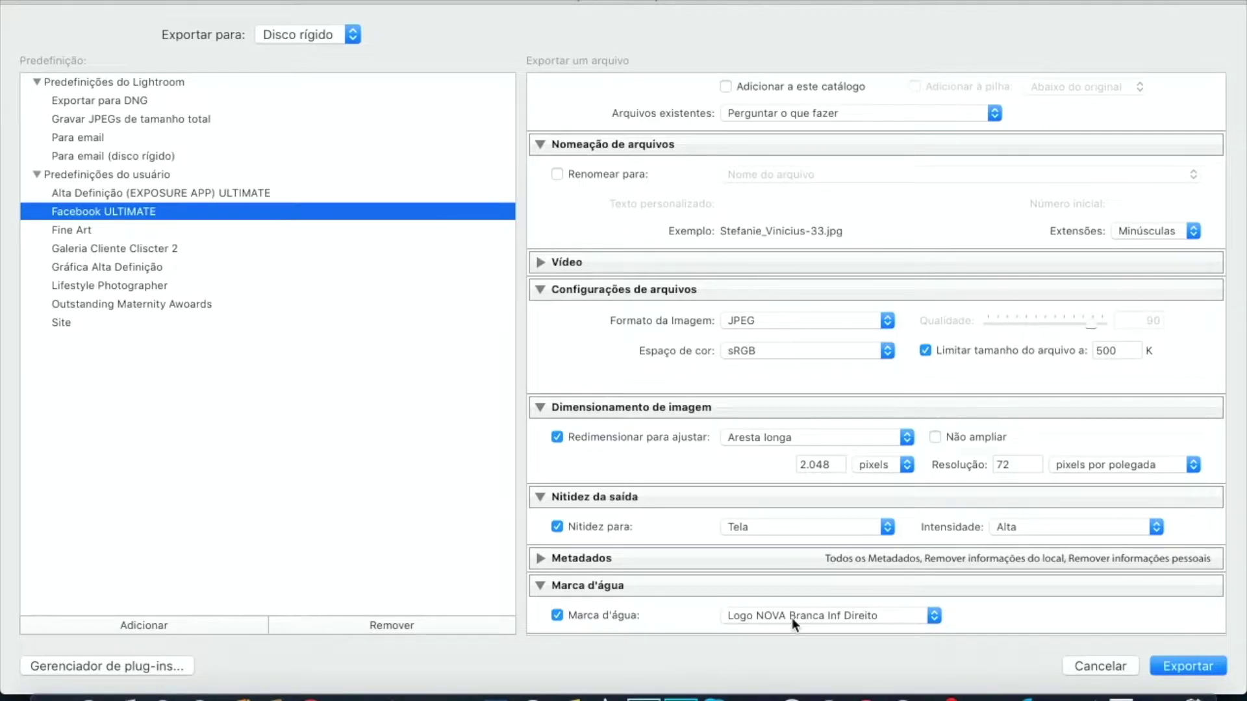
# Step: Check the Logo NOVA Branca Inf Direito watermark in the editor, then export the photo
pyautogui.click(792, 618)
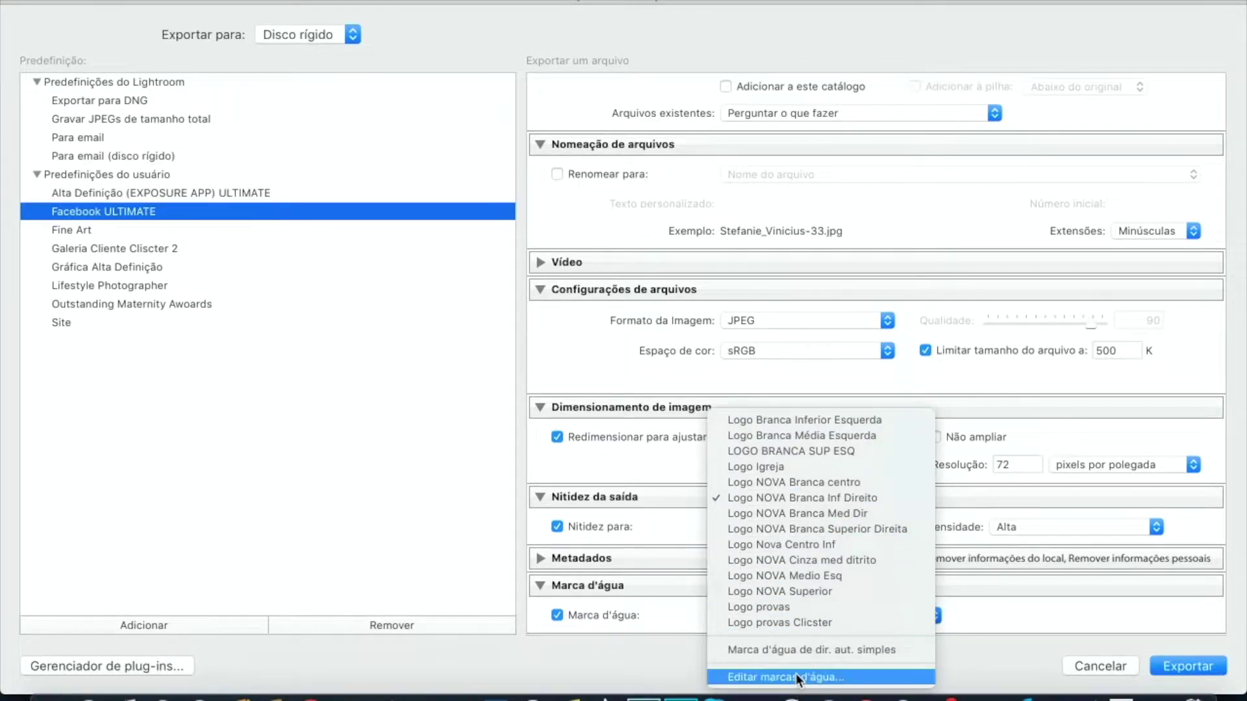
pyautogui.click(778, 678)
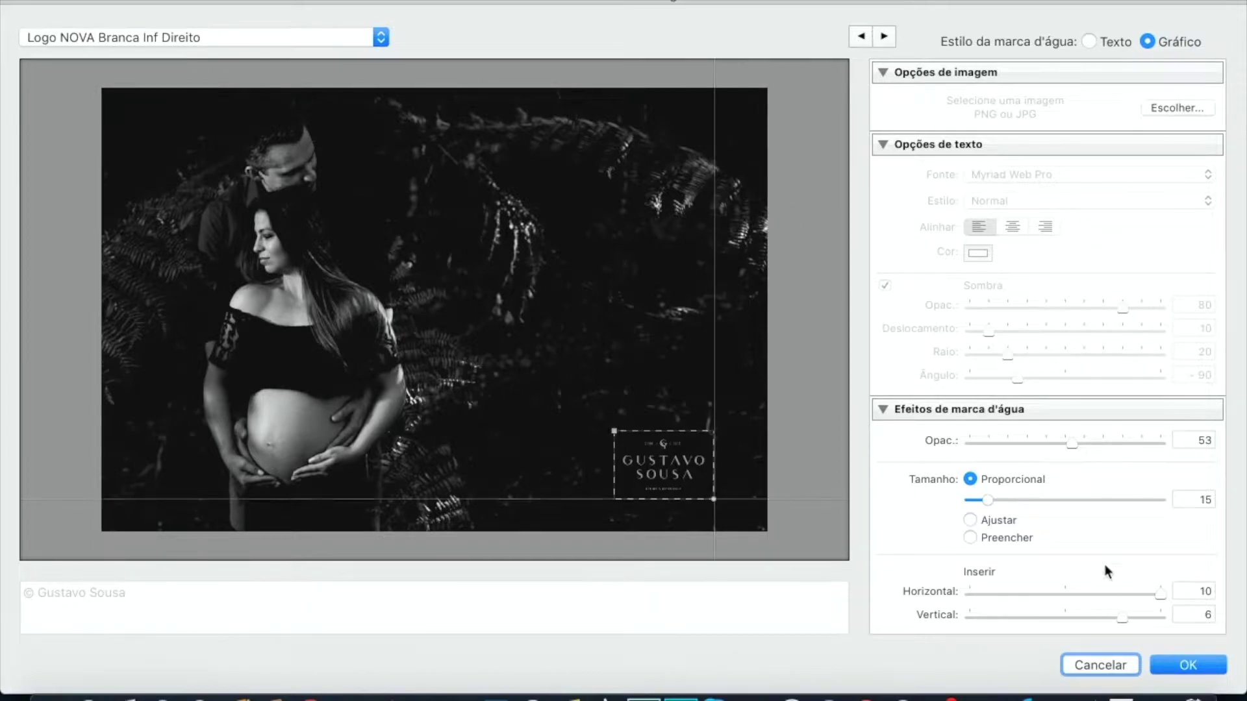
pyautogui.click(1193, 664)
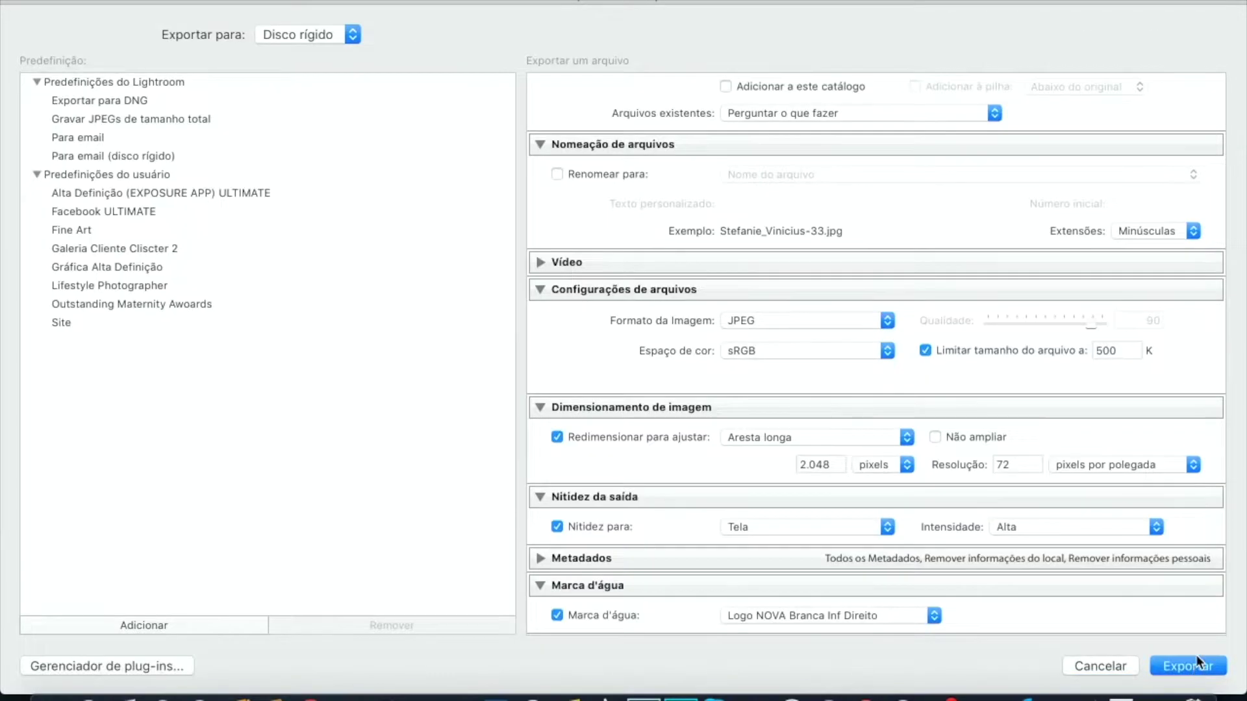
pyautogui.click(1196, 668)
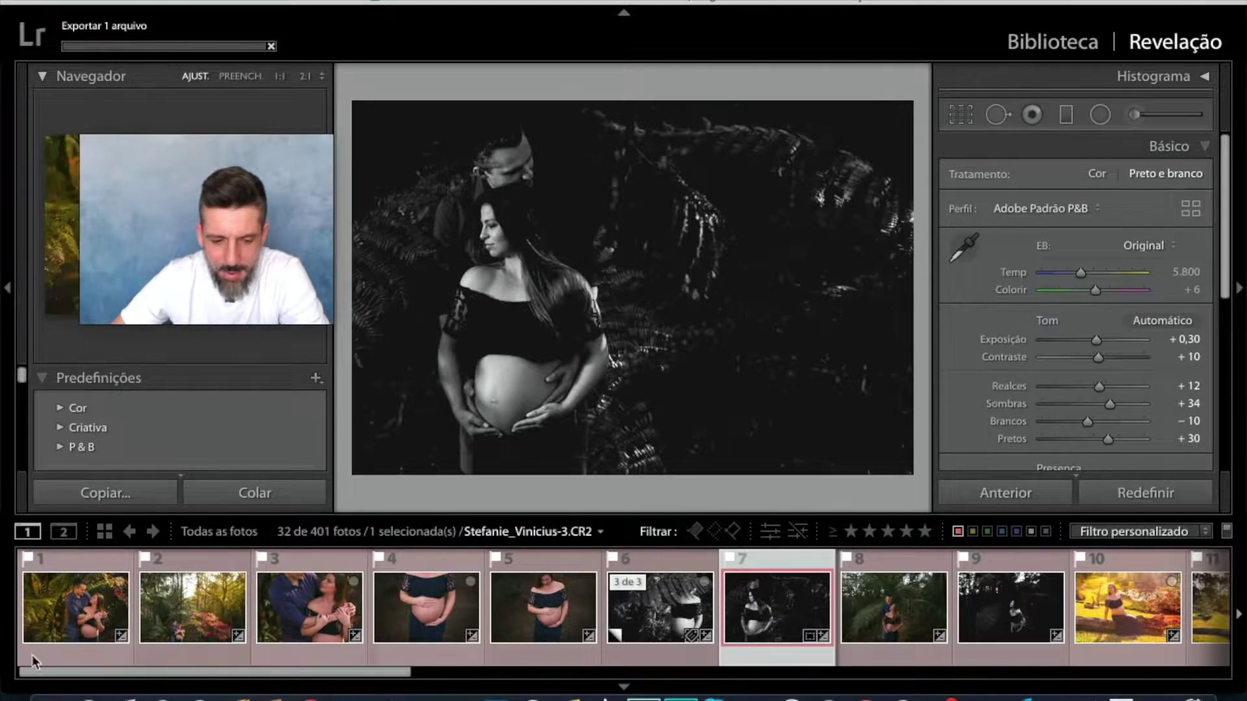
# Step: Bring up Finder with the Desktop folder in a new tab
pyautogui.click(51, 697)
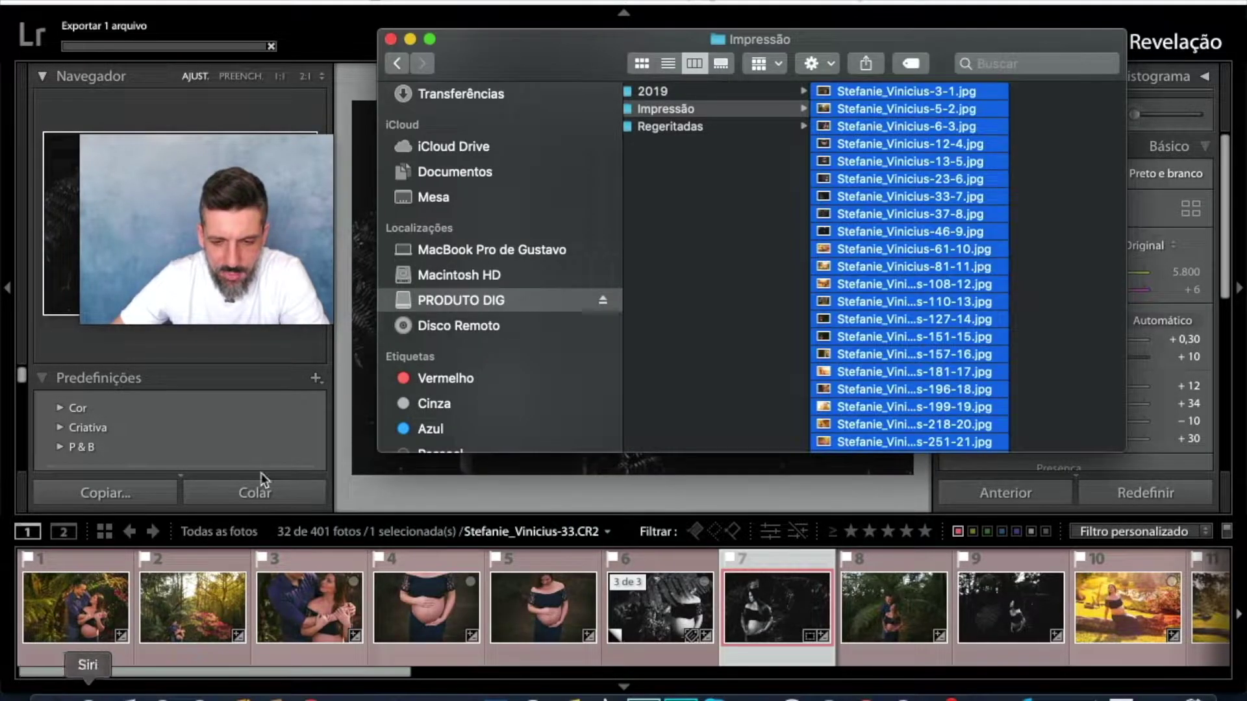
pyautogui.rightClick(424, 206)
pyautogui.press('Escape')
pyautogui.press('super+t')
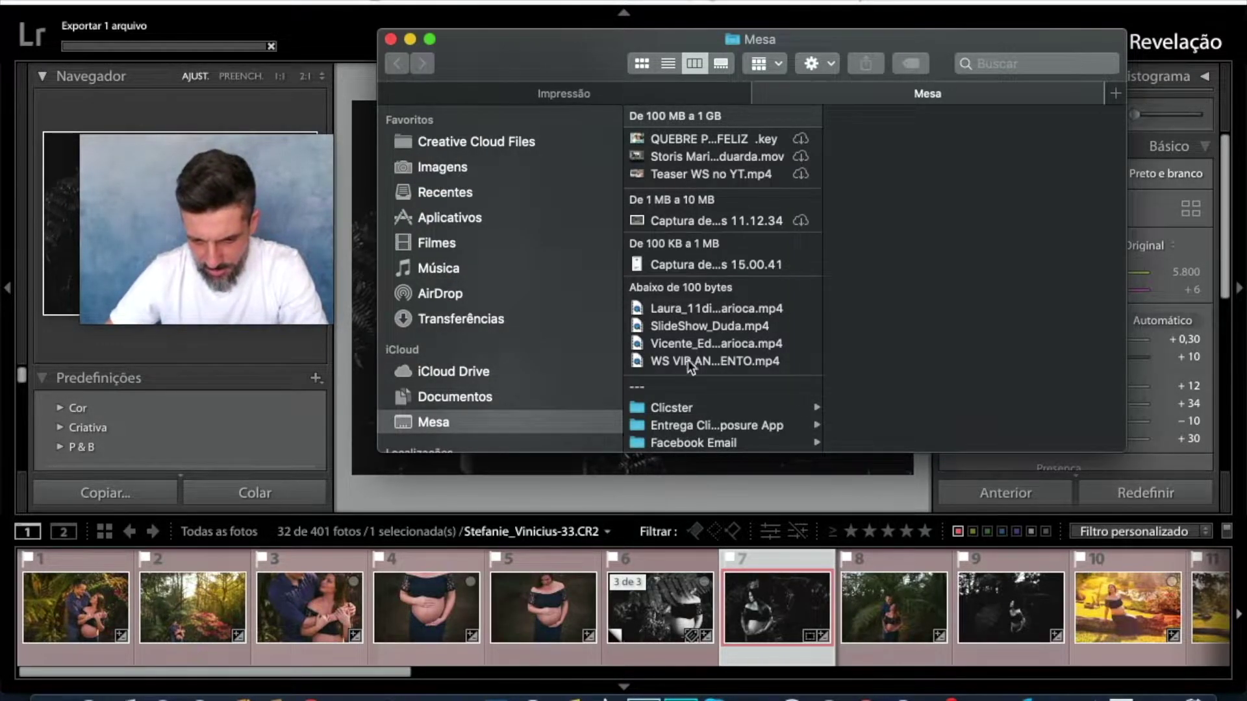
# Step: Find the exported 444 KB JPEG in the Facebook Email folder and open it
pyautogui.scroll(-1, 702, 390)
pyautogui.click(708, 433)
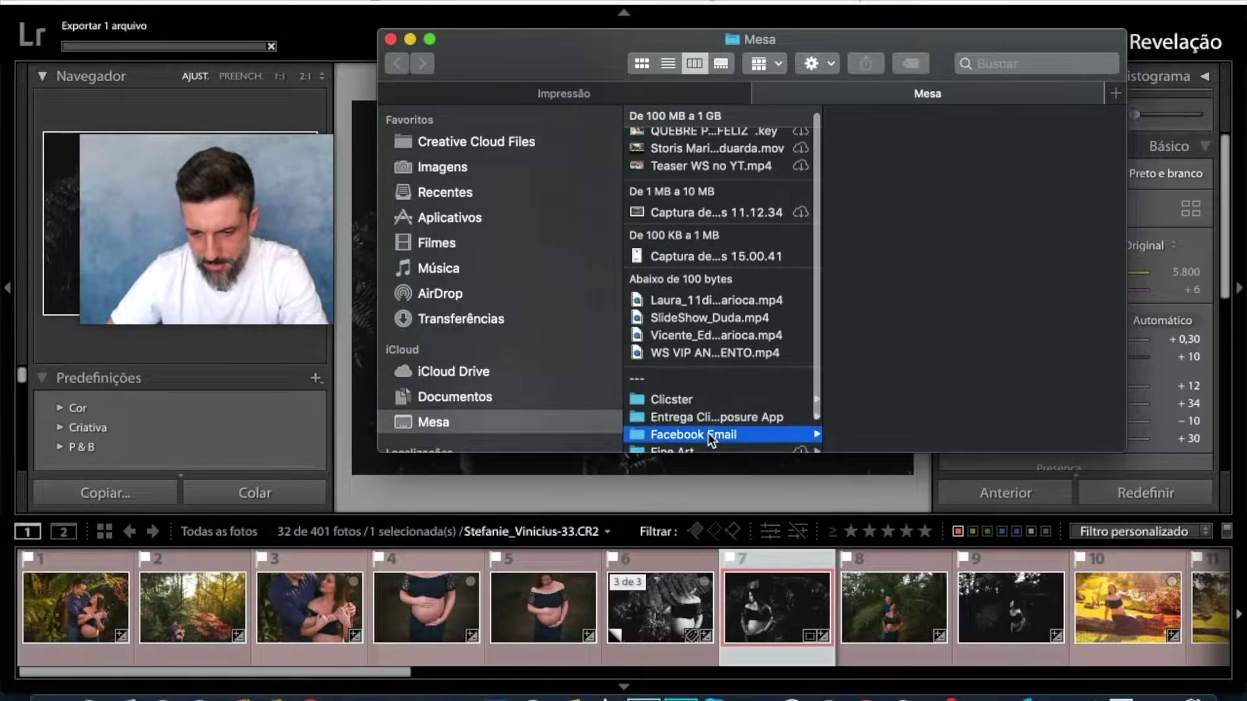
pyautogui.scroll(-5, 884, 341)
pyautogui.scroll(-3, 883, 341)
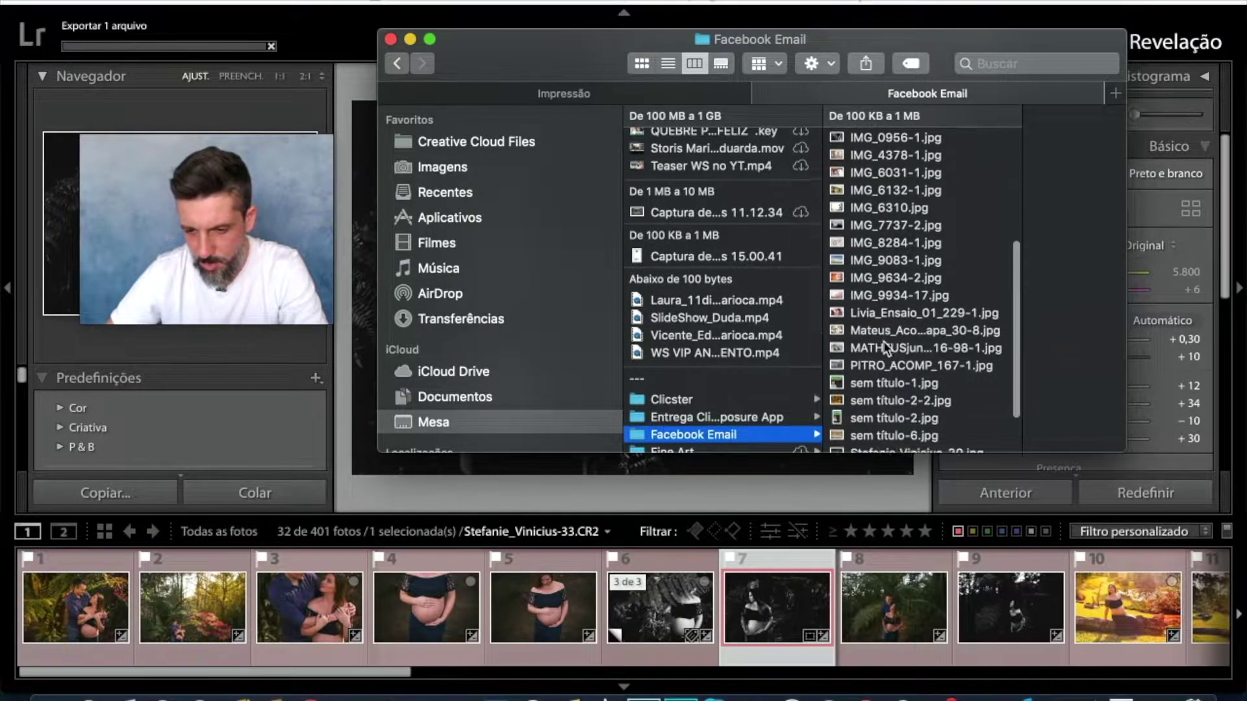
pyautogui.scroll(-3, 883, 341)
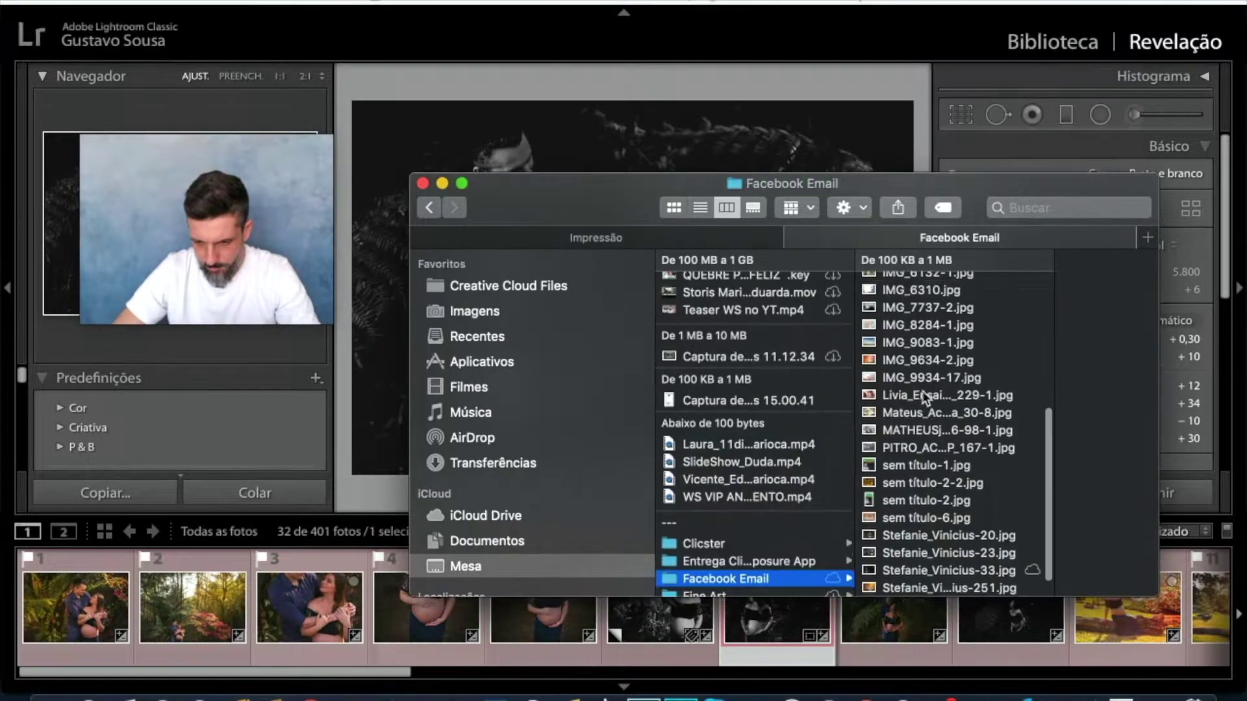
pyautogui.scroll(-10, 922, 391)
pyautogui.scroll(-2, 922, 391)
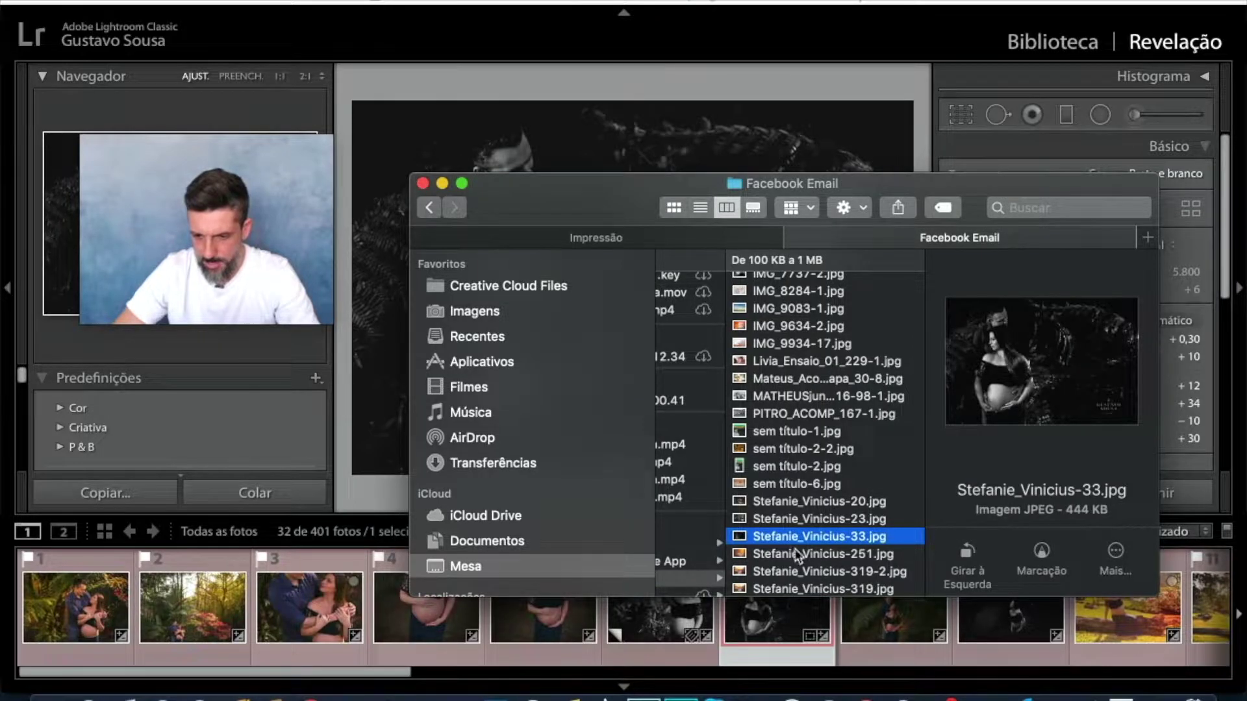
pyautogui.doubleClick(789, 539)
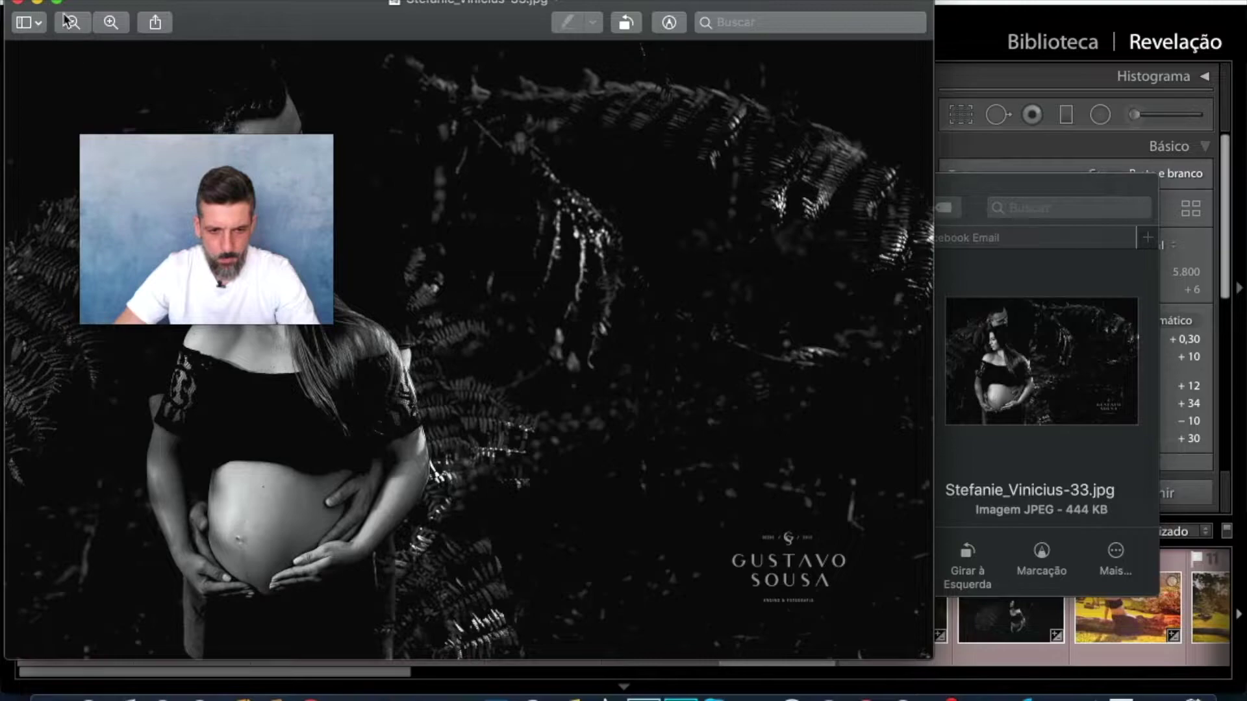
# Step: View the exported photo full screen, zoom in on the watermark, then close Preview and minimize Finder
pyautogui.click(56, 2)
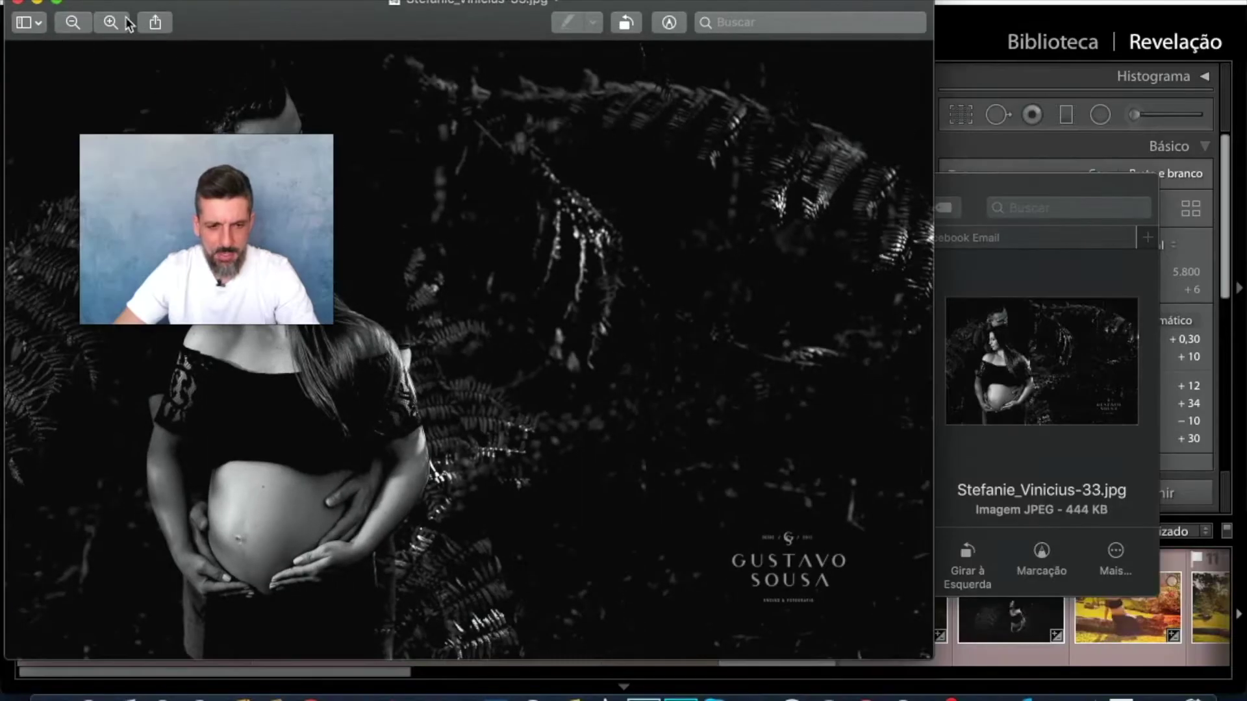
pyautogui.click(125, 23)
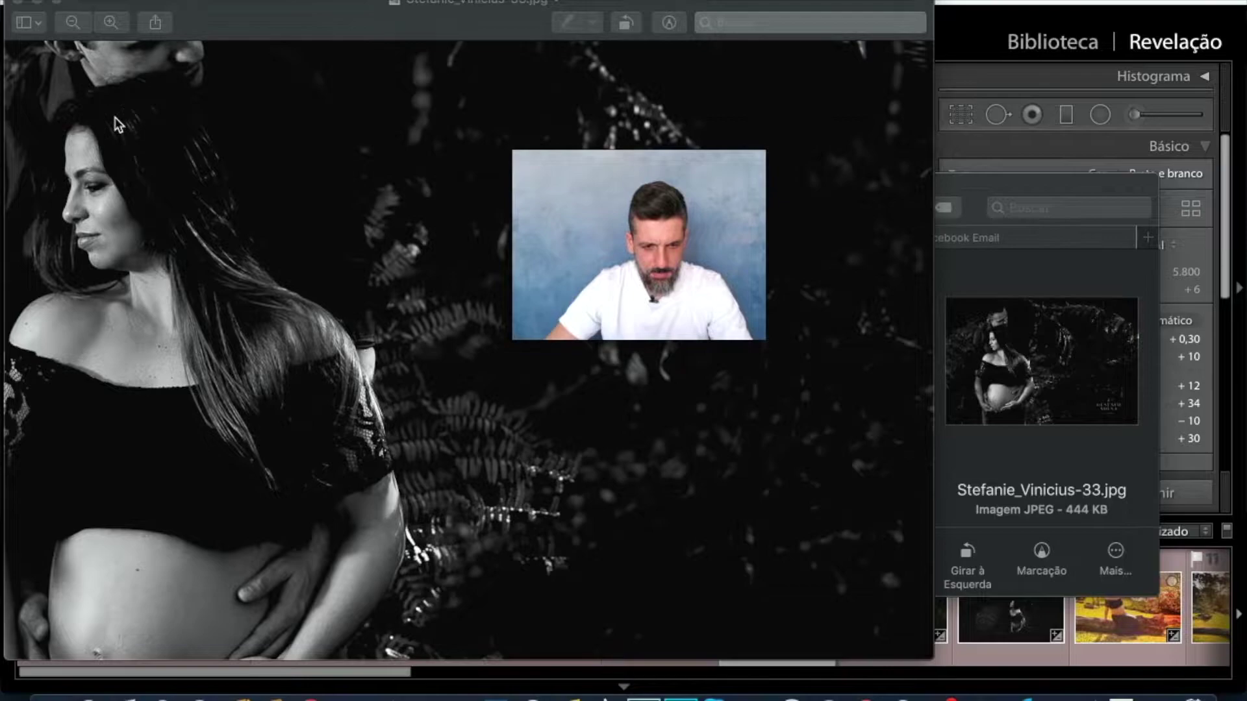
pyautogui.hscroll(-5, 123, 117)
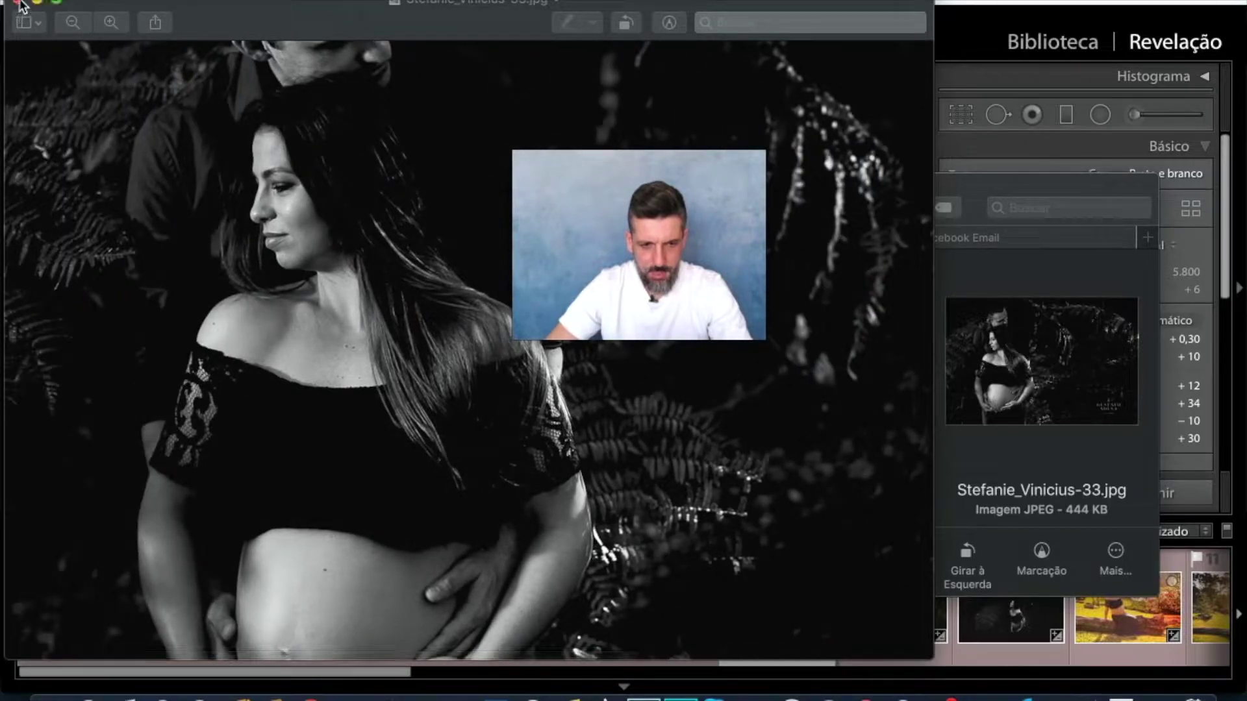
pyautogui.click(18, 2)
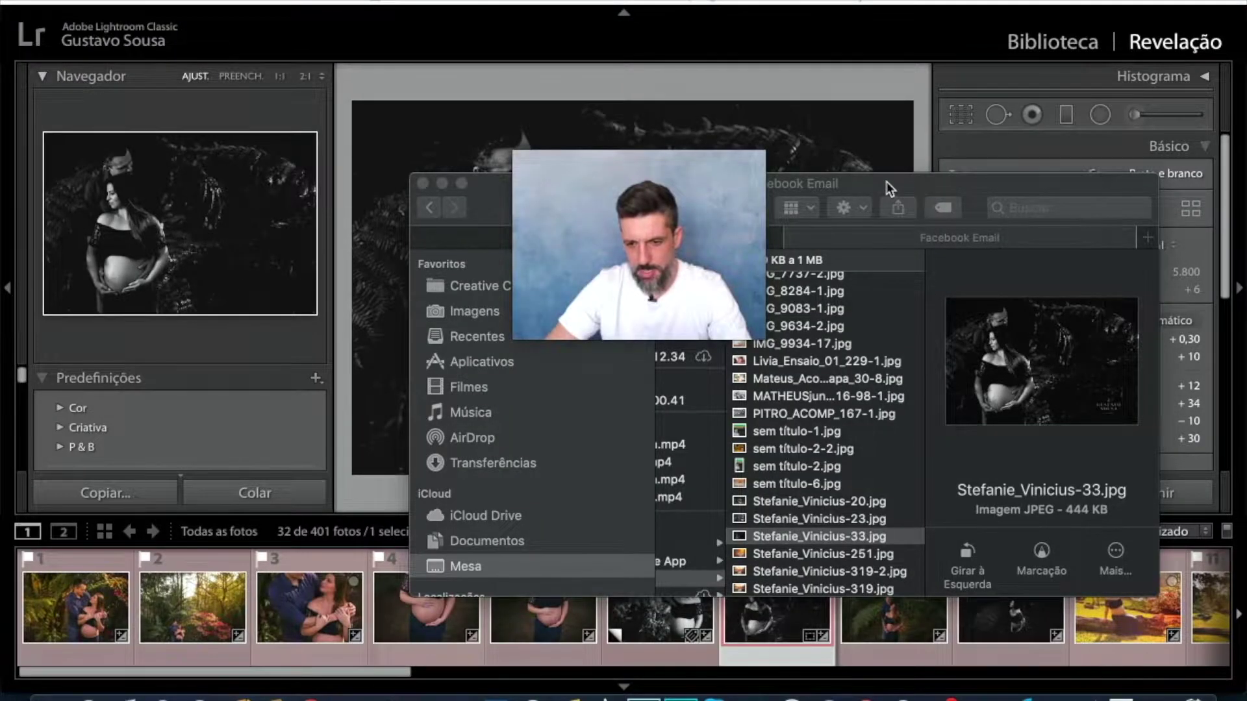
pyautogui.click(891, 189)
pyautogui.click(442, 185)
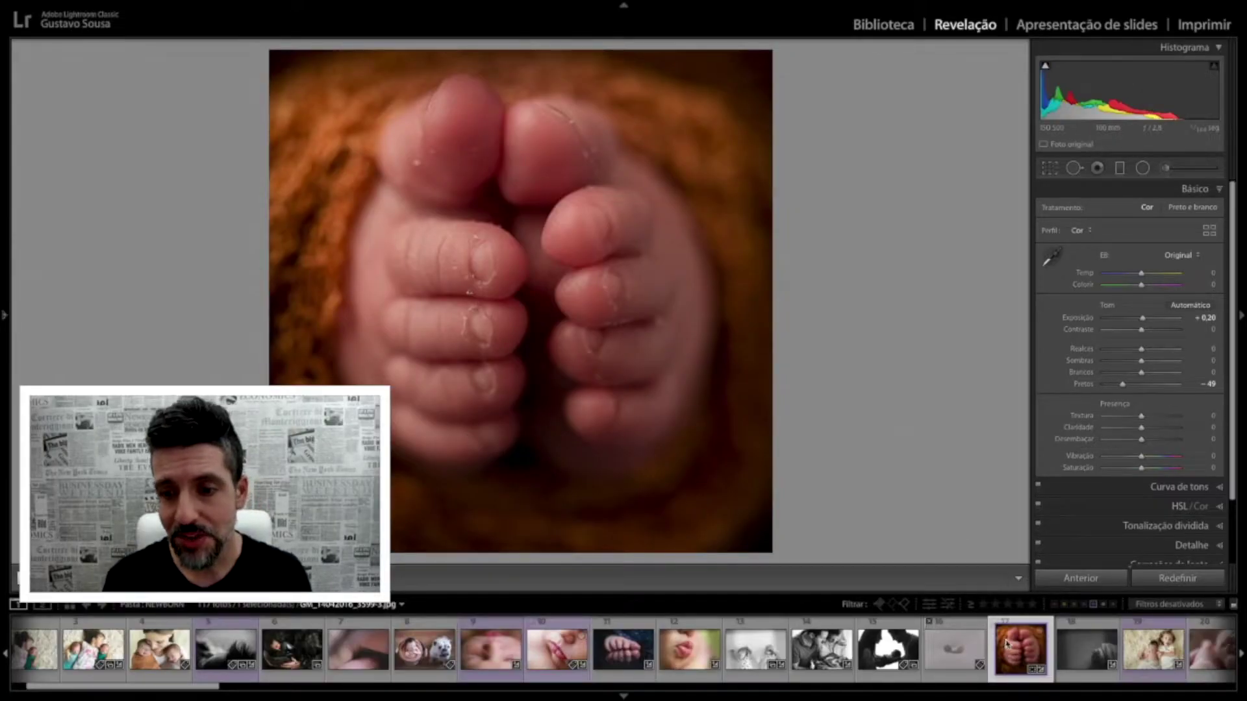
pyautogui.rightClick(1007, 644)
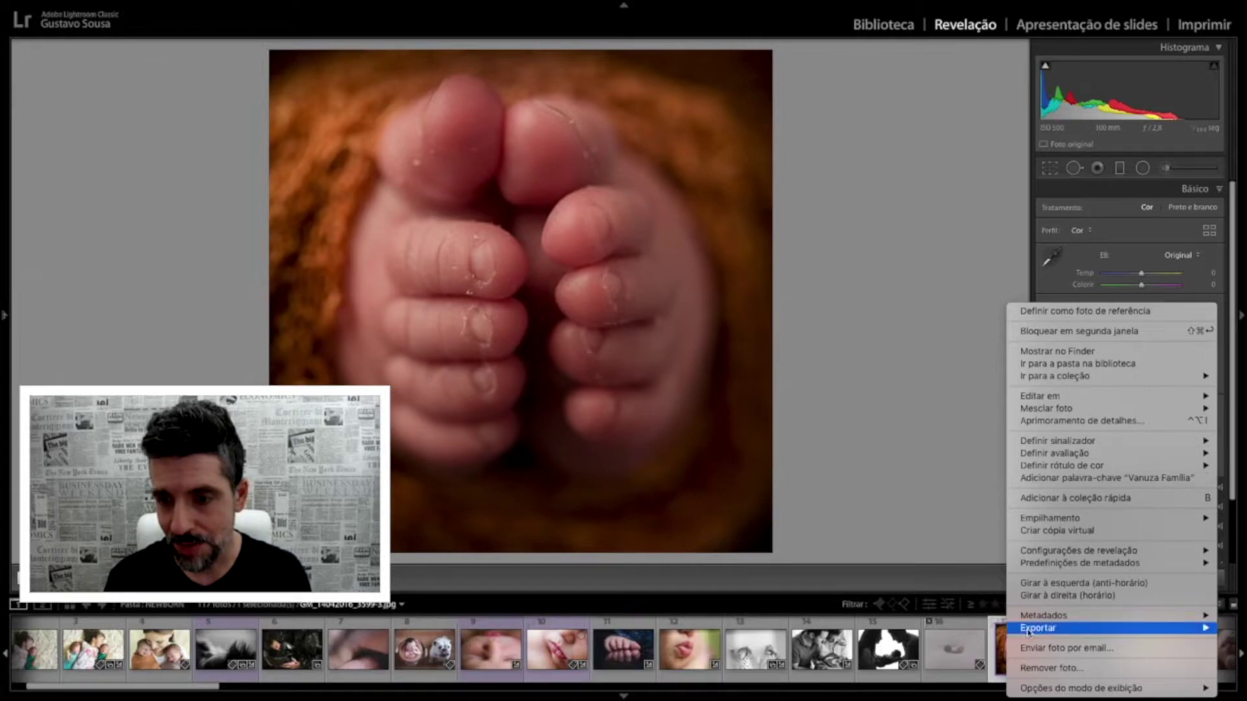
# Step: Open export settings for the baby-feet photo with the Instagram subfolder option turned off
pyautogui.click(905, 429)
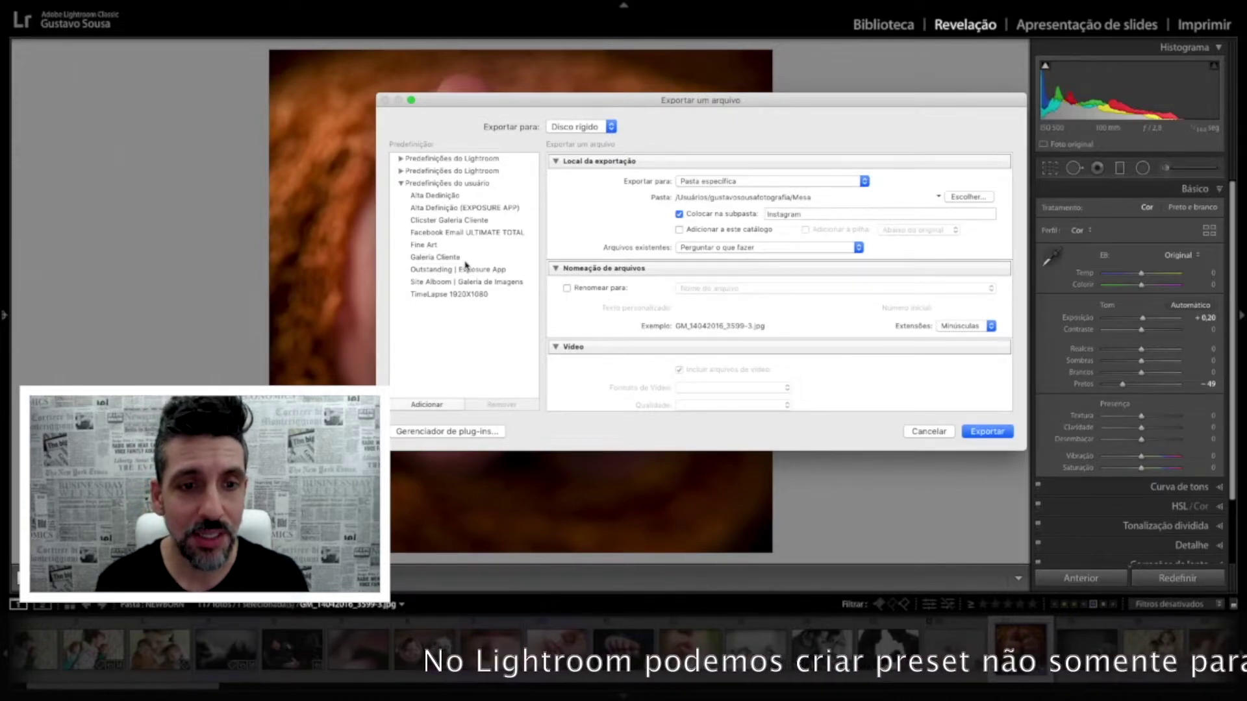
pyautogui.click(443, 325)
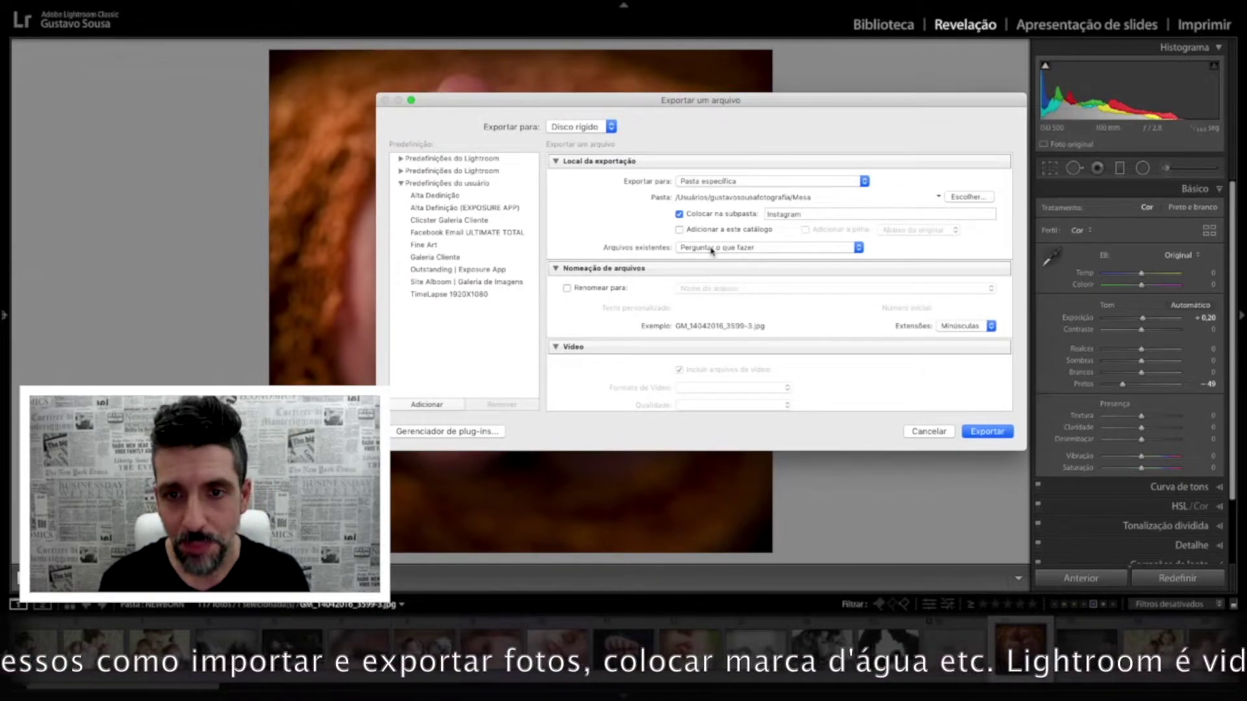
pyautogui.click(679, 215)
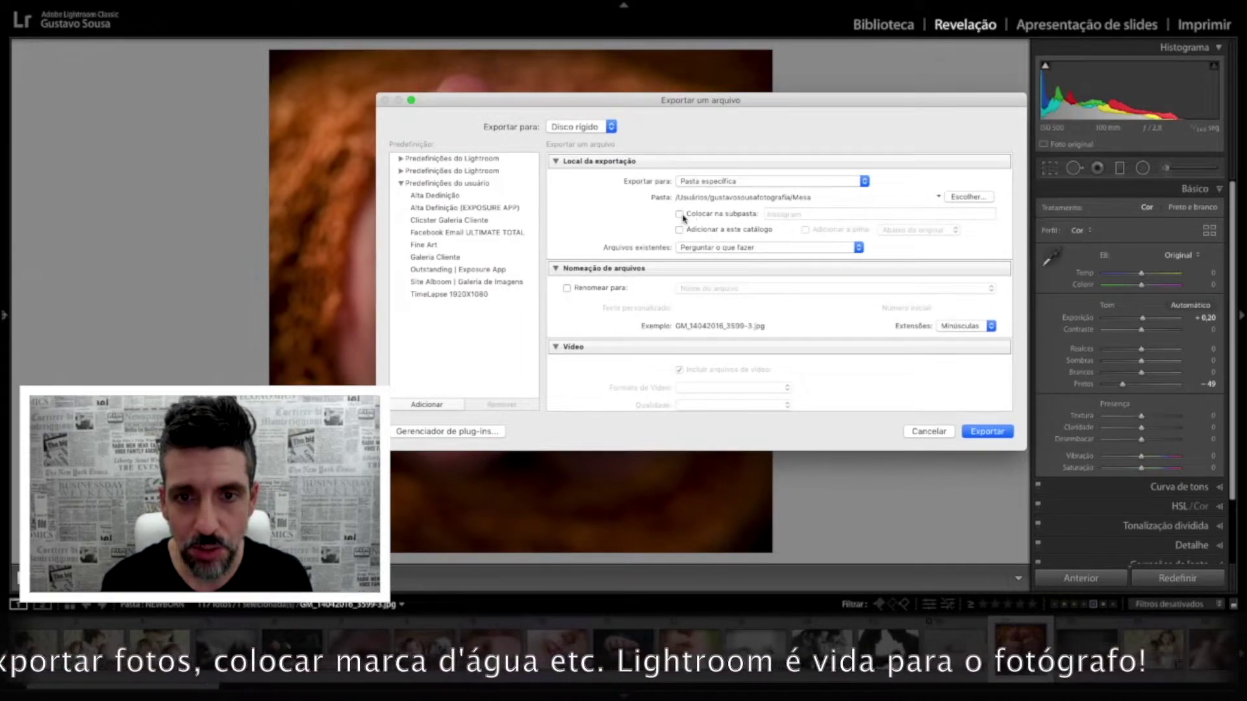
pyautogui.click(680, 215)
pyautogui.scroll(-3, 795, 201)
pyautogui.scroll(3, 799, 204)
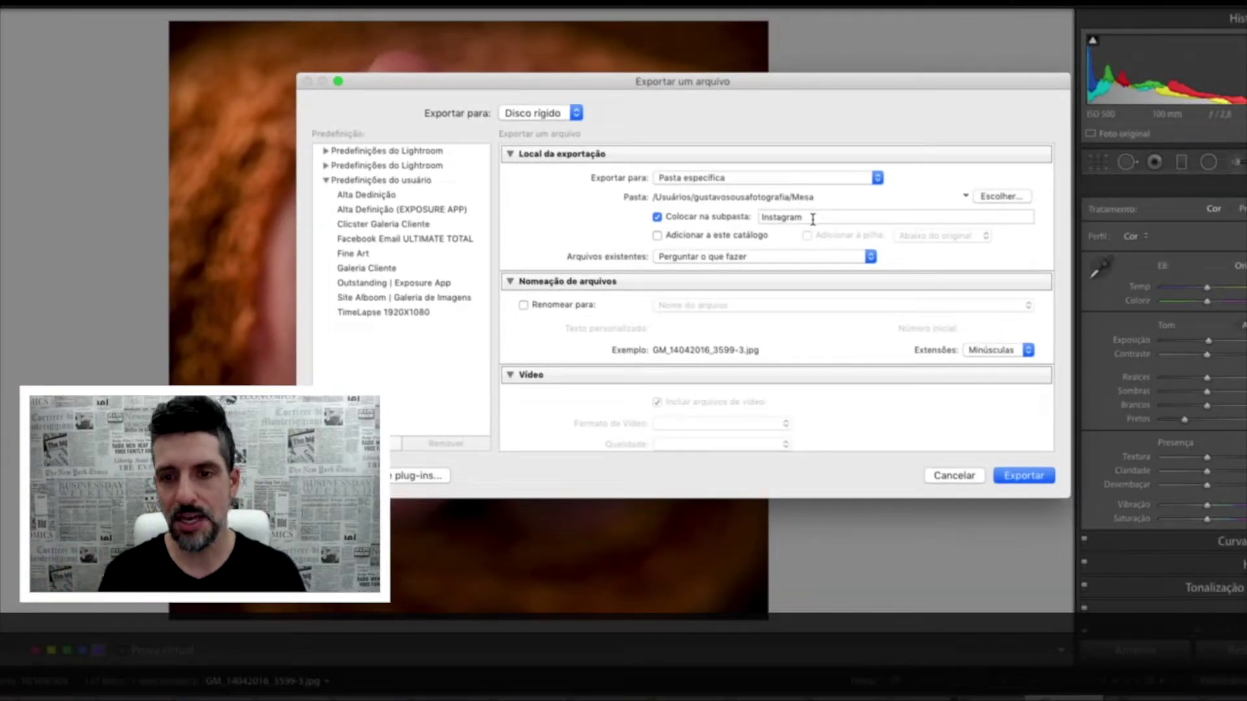
pyautogui.scroll(-1, 778, 256)
pyautogui.scroll(-1, 779, 256)
pyautogui.scroll(-3, 778, 255)
pyautogui.scroll(-2, 778, 255)
pyautogui.scroll(-2, 779, 256)
pyautogui.scroll(5, 774, 256)
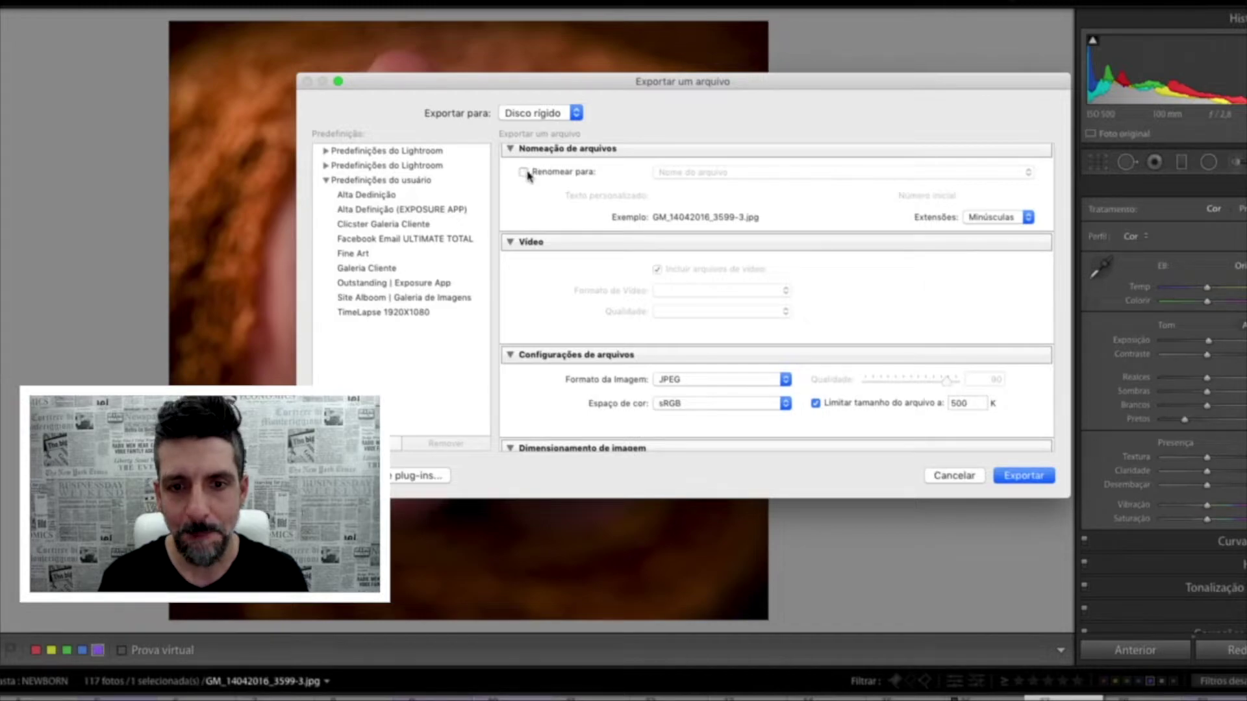
pyautogui.scroll(-1, 765, 283)
pyautogui.scroll(-2, 731, 311)
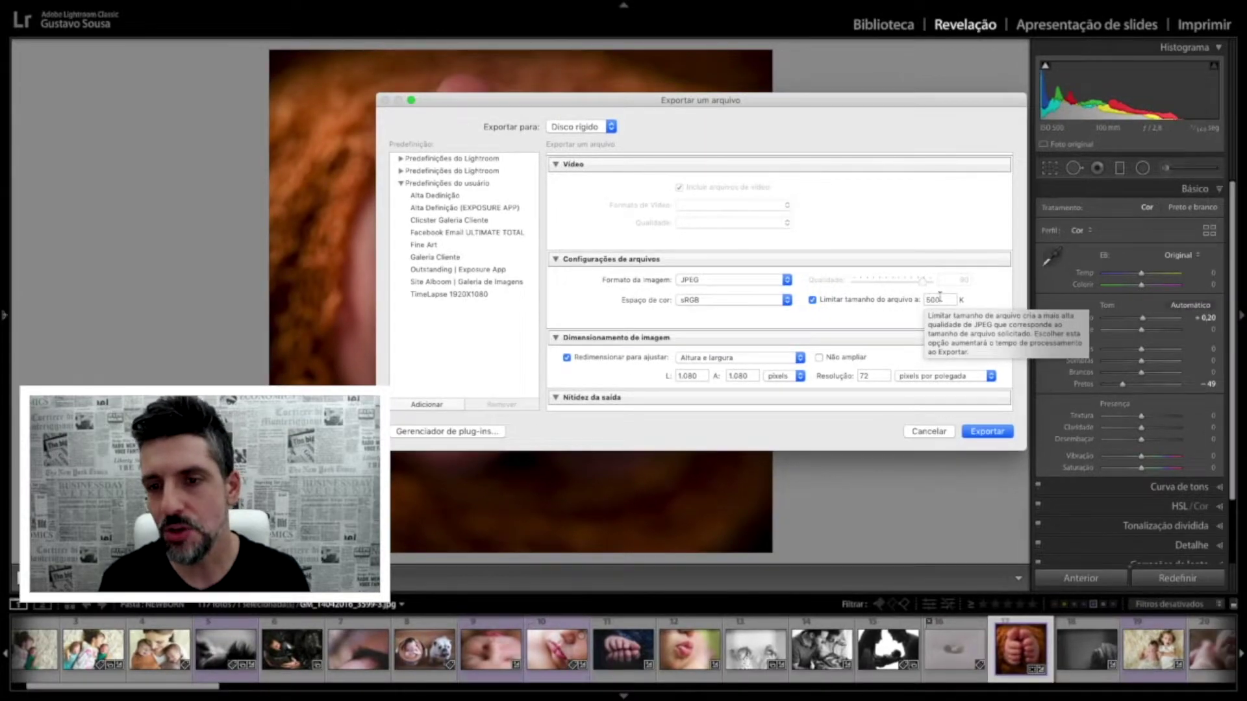
pyautogui.scroll(-3, 710, 312)
pyautogui.click(709, 312)
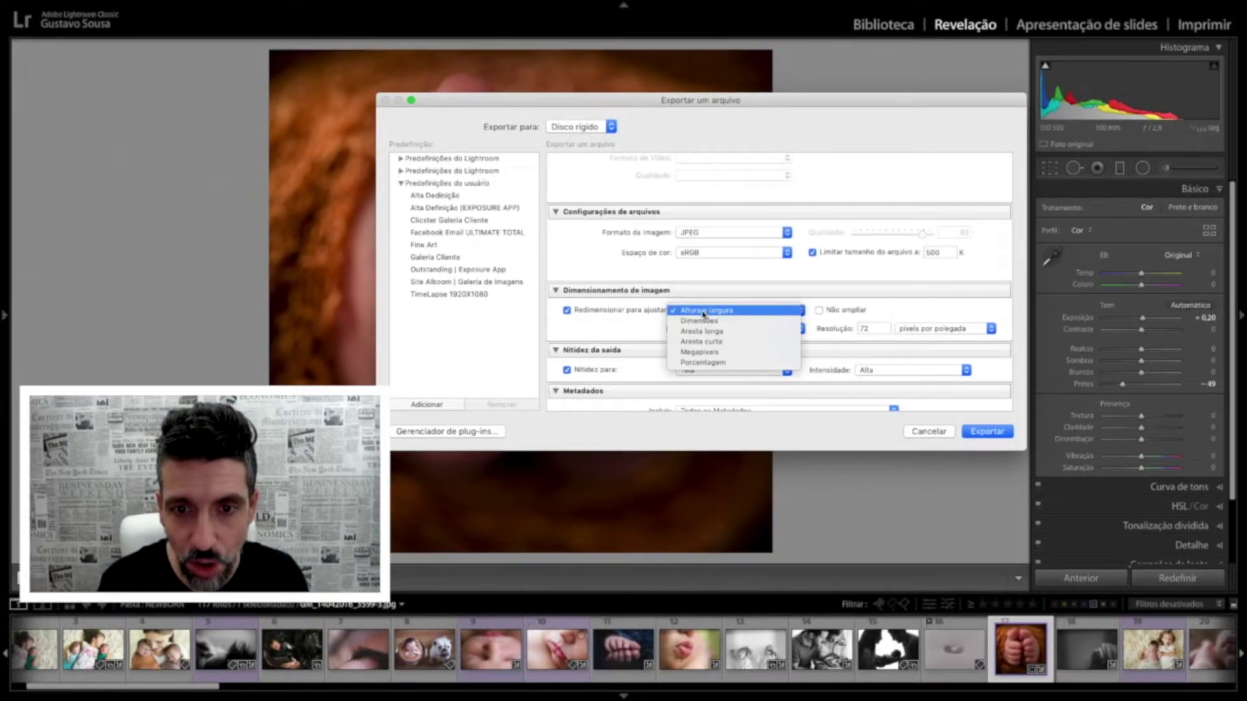
pyautogui.click(726, 314)
pyautogui.click(567, 312)
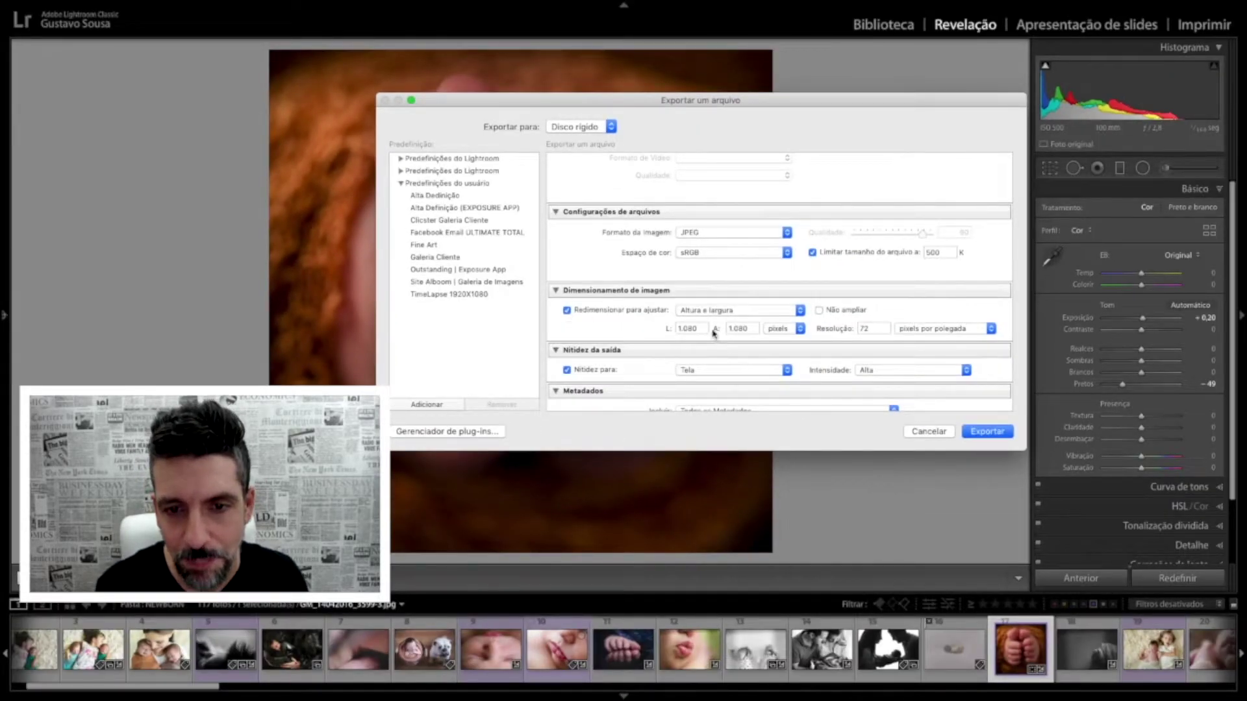
pyautogui.doubleClick(703, 328)
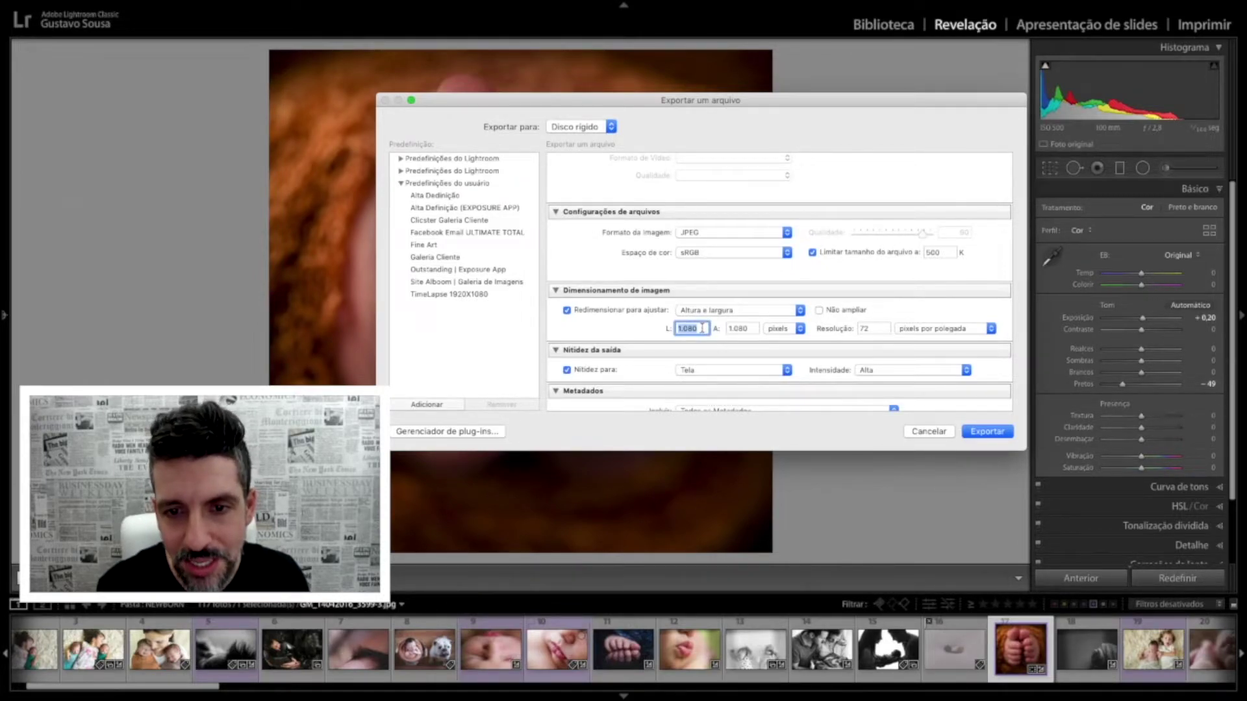
pyautogui.doubleClick(749, 329)
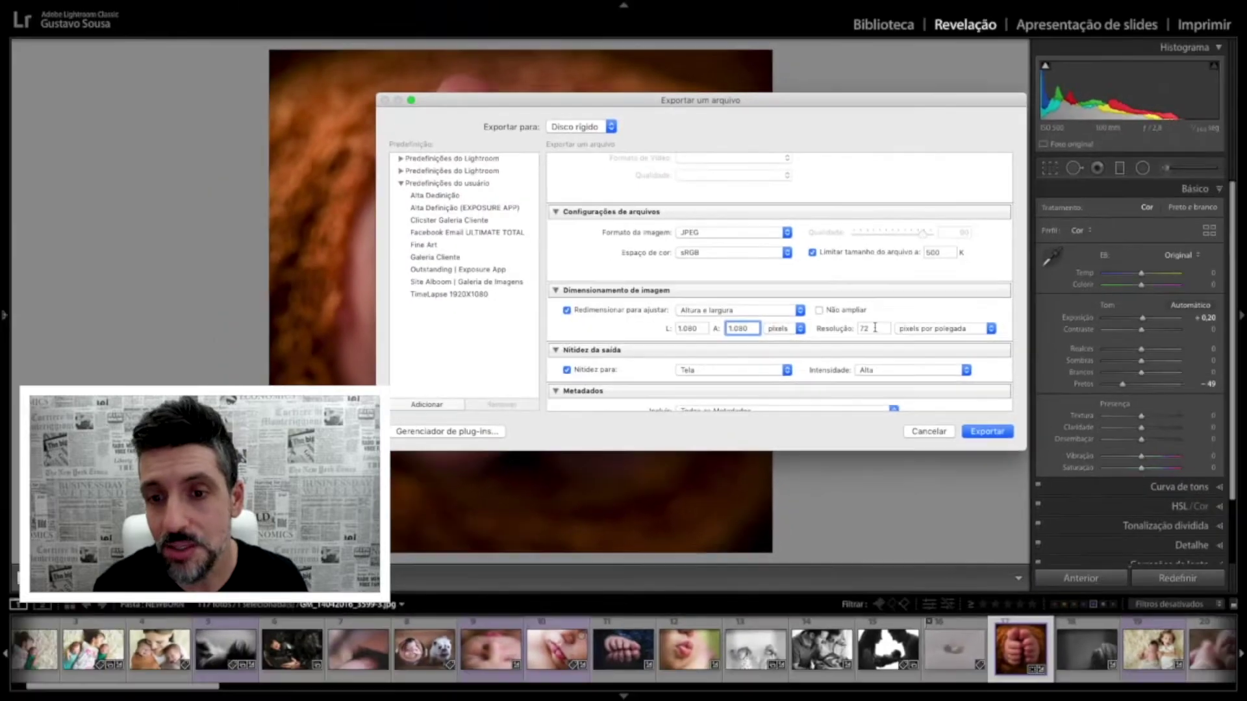
pyautogui.scroll(-2, 871, 328)
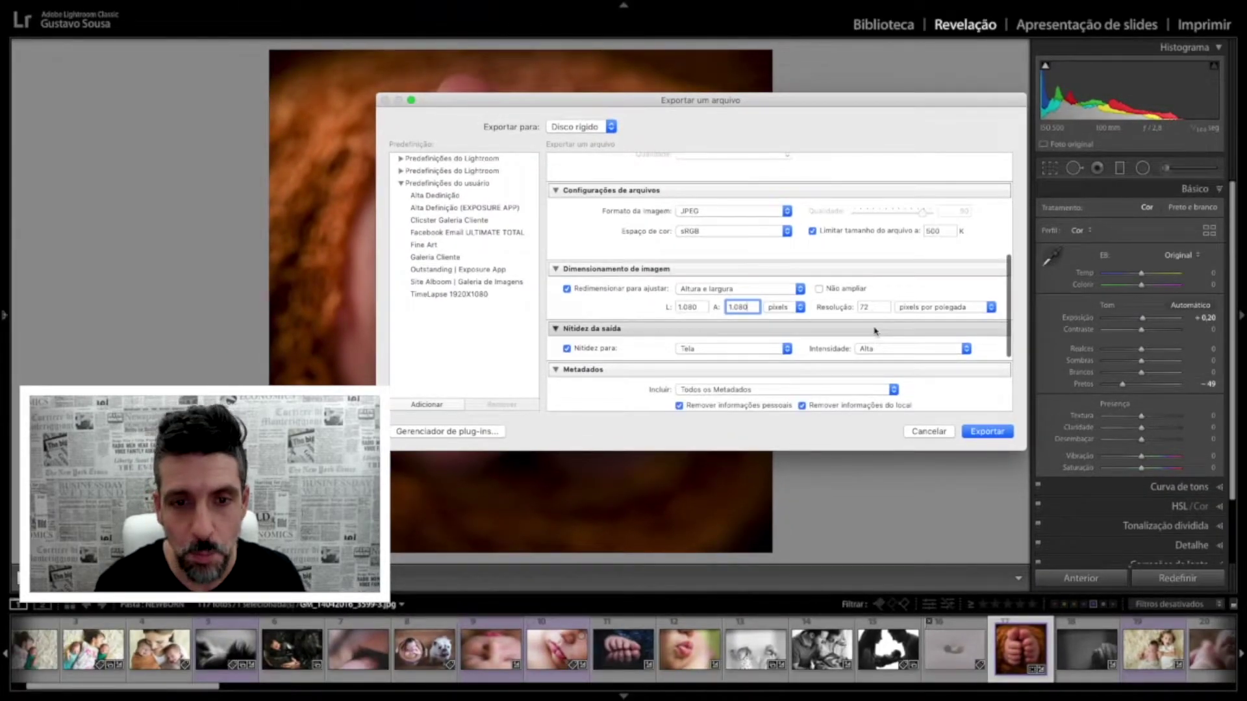
pyautogui.click(711, 341)
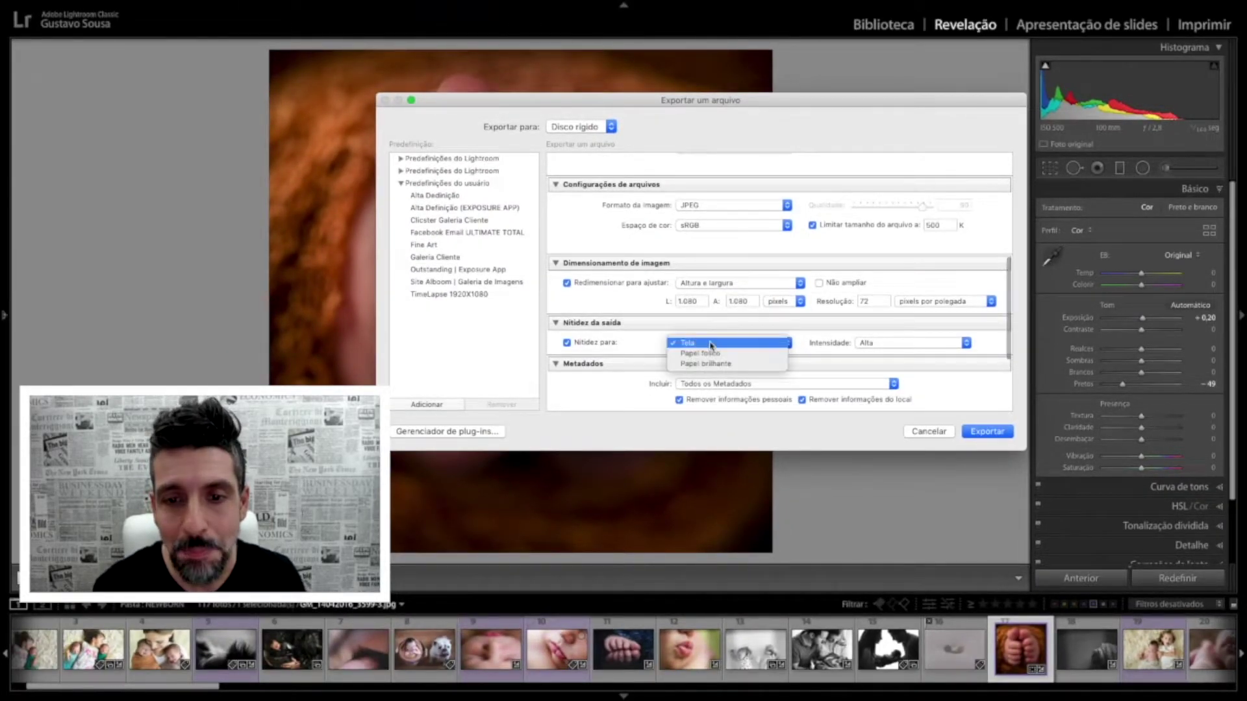
pyautogui.click(708, 338)
pyautogui.click(869, 343)
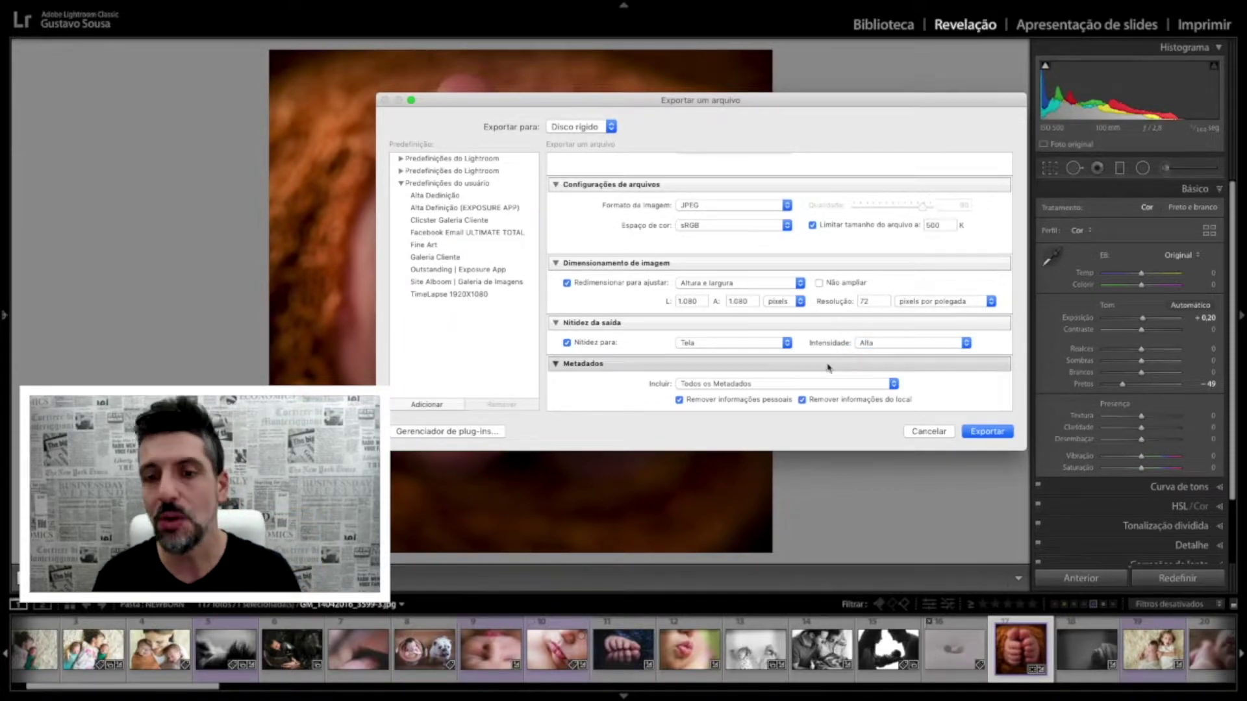
pyautogui.scroll(-4, 838, 366)
pyautogui.scroll(-3, 835, 362)
pyautogui.scroll(-2, 831, 357)
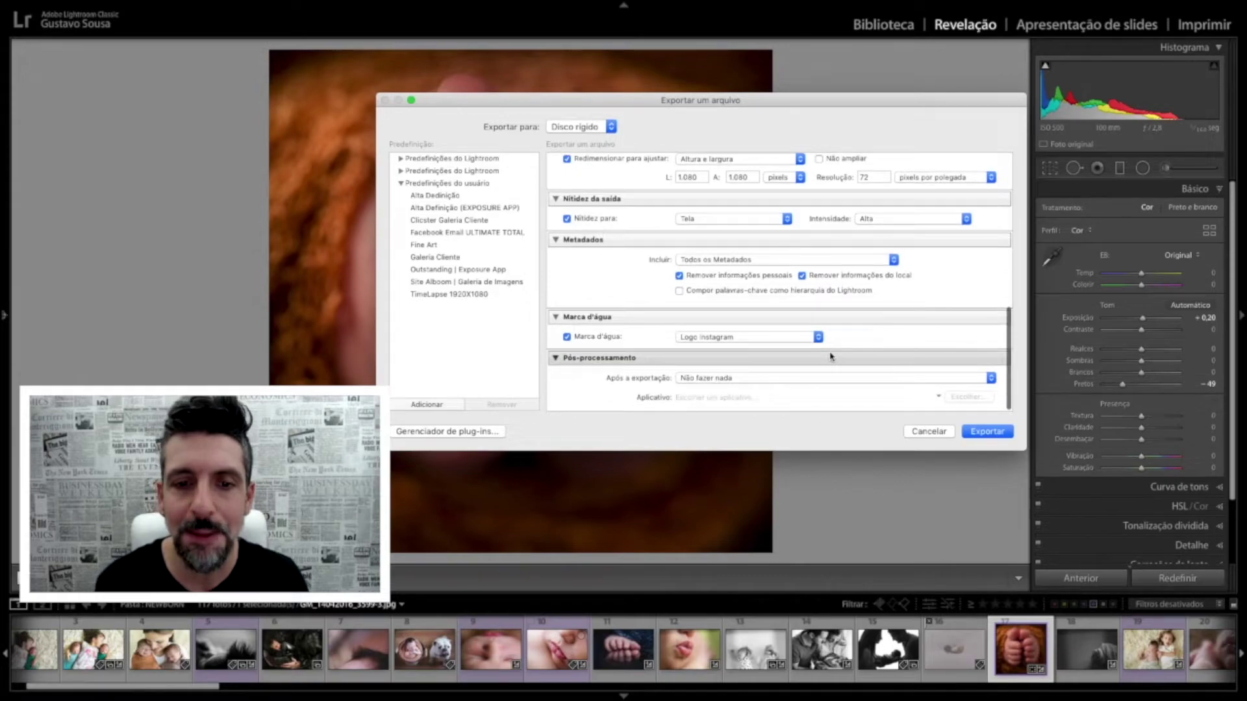
pyautogui.click(711, 338)
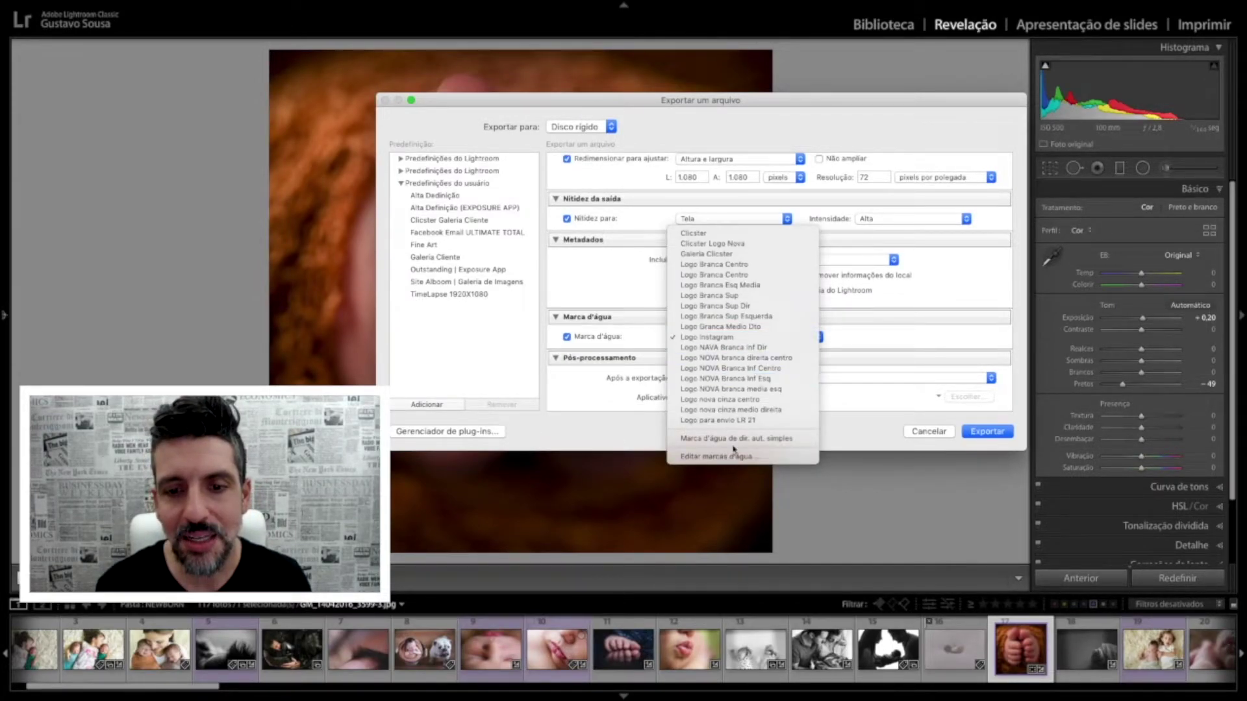
# Step: Try a bottom-centre anchor and lower inset, then reload the original Logo Instagram preset
pyautogui.click(735, 457)
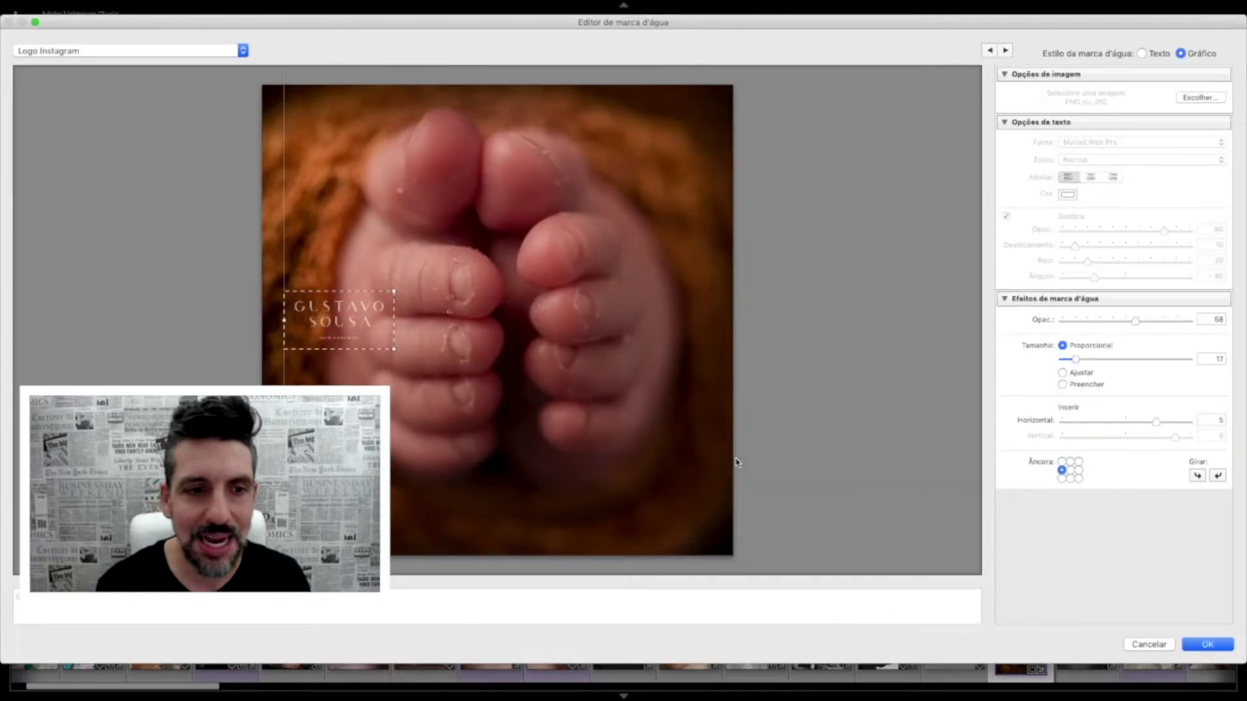
pyautogui.click(1070, 470)
pyautogui.click(1070, 479)
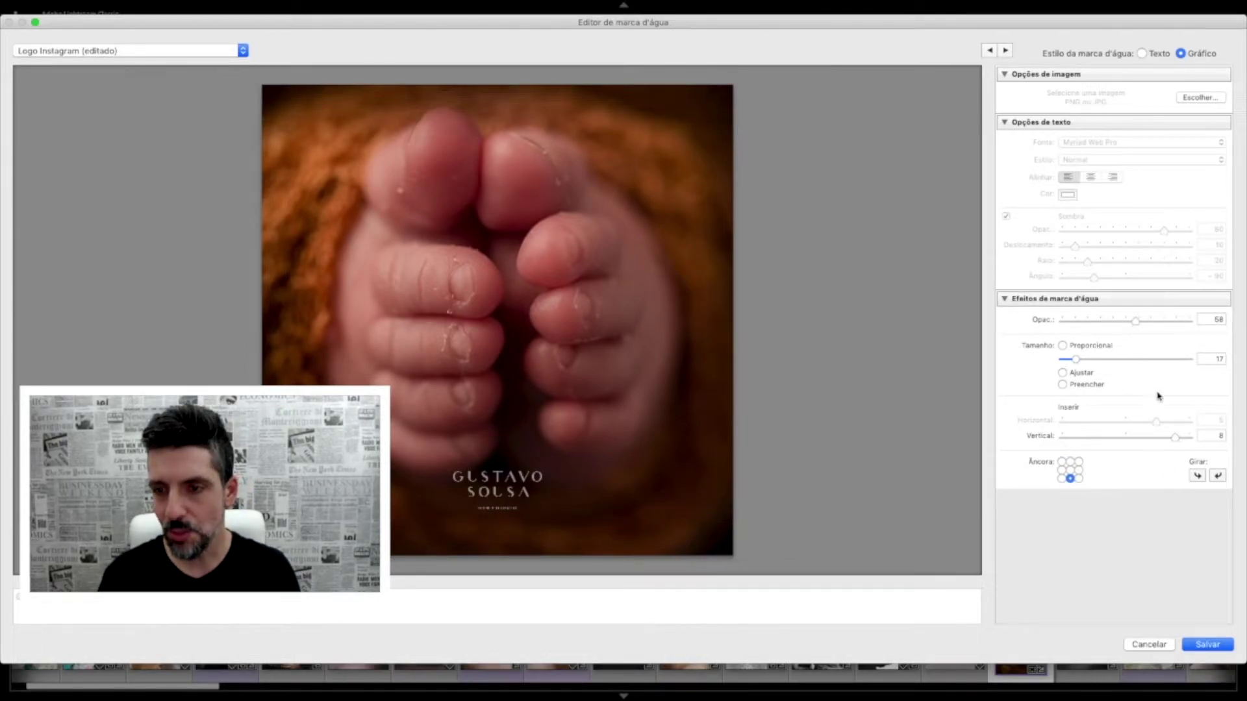
pyautogui.moveTo(1175, 439); pyautogui.dragTo(1153, 439)
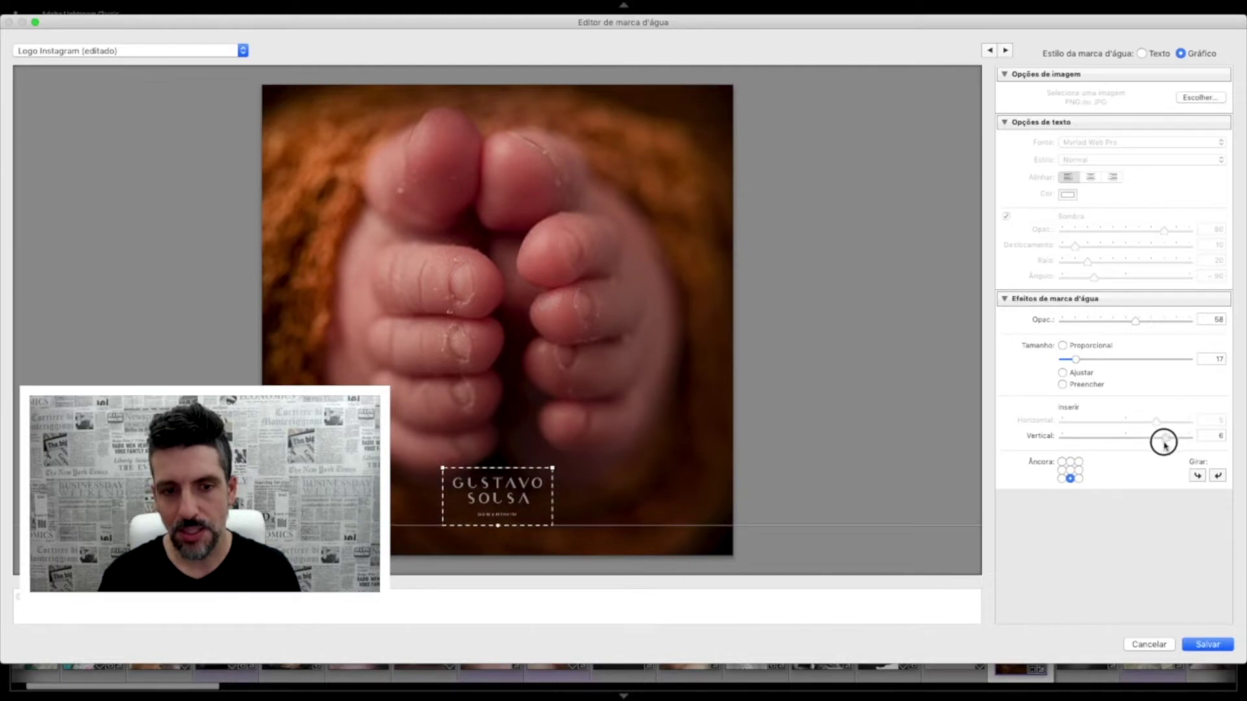
pyautogui.moveTo(1154, 445); pyautogui.dragTo(1148, 443)
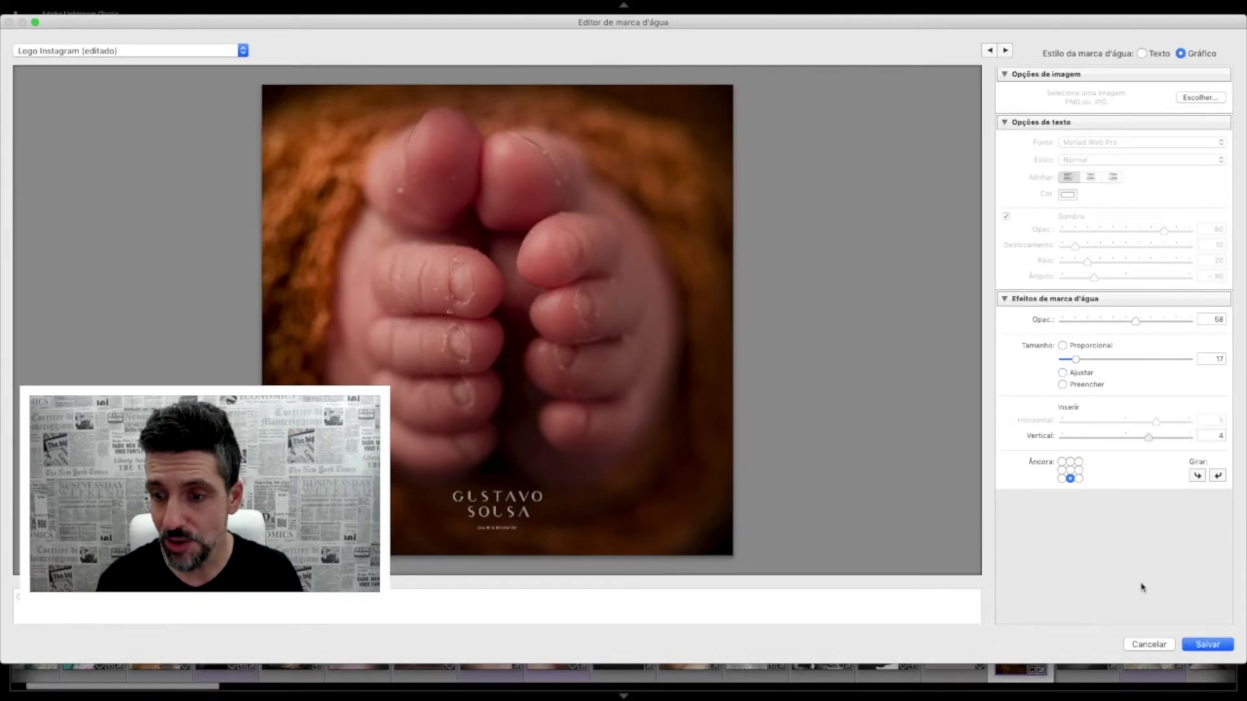
pyautogui.click(145, 51)
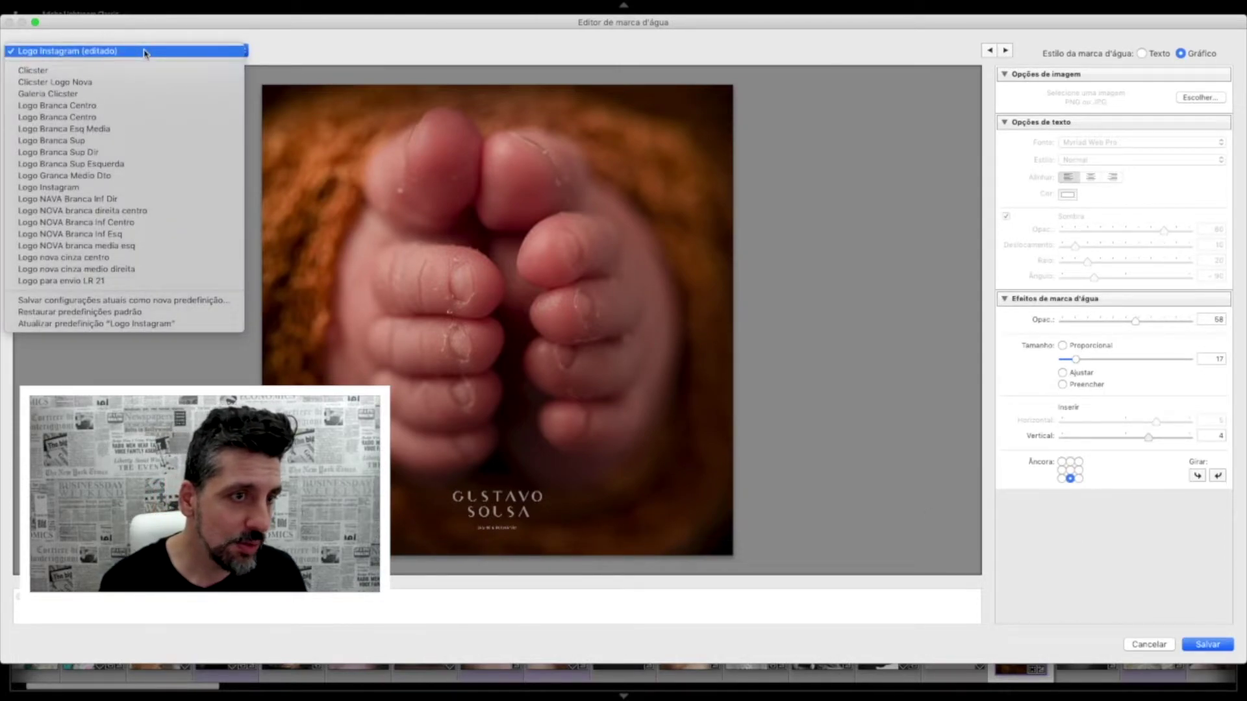
pyautogui.click(122, 187)
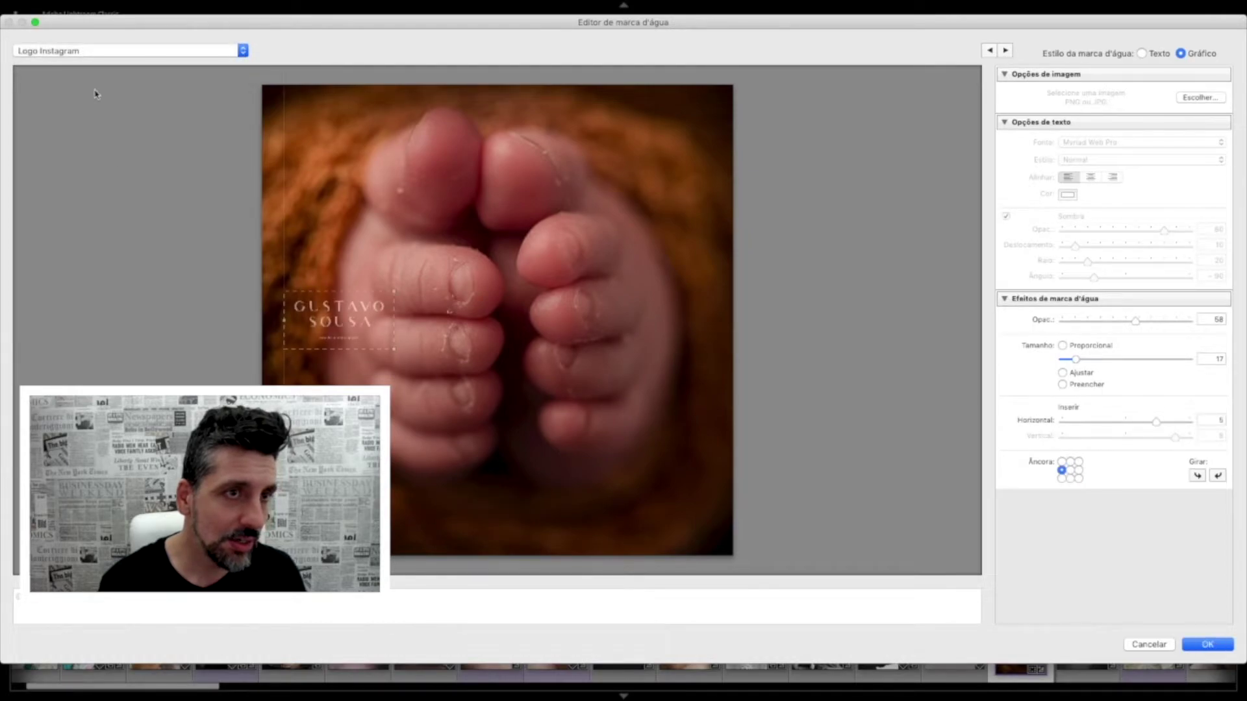
# Step: Anchor the watermark bottom-centre with vertical inset 4 and update the Logo Instagram preset
pyautogui.click(100, 55)
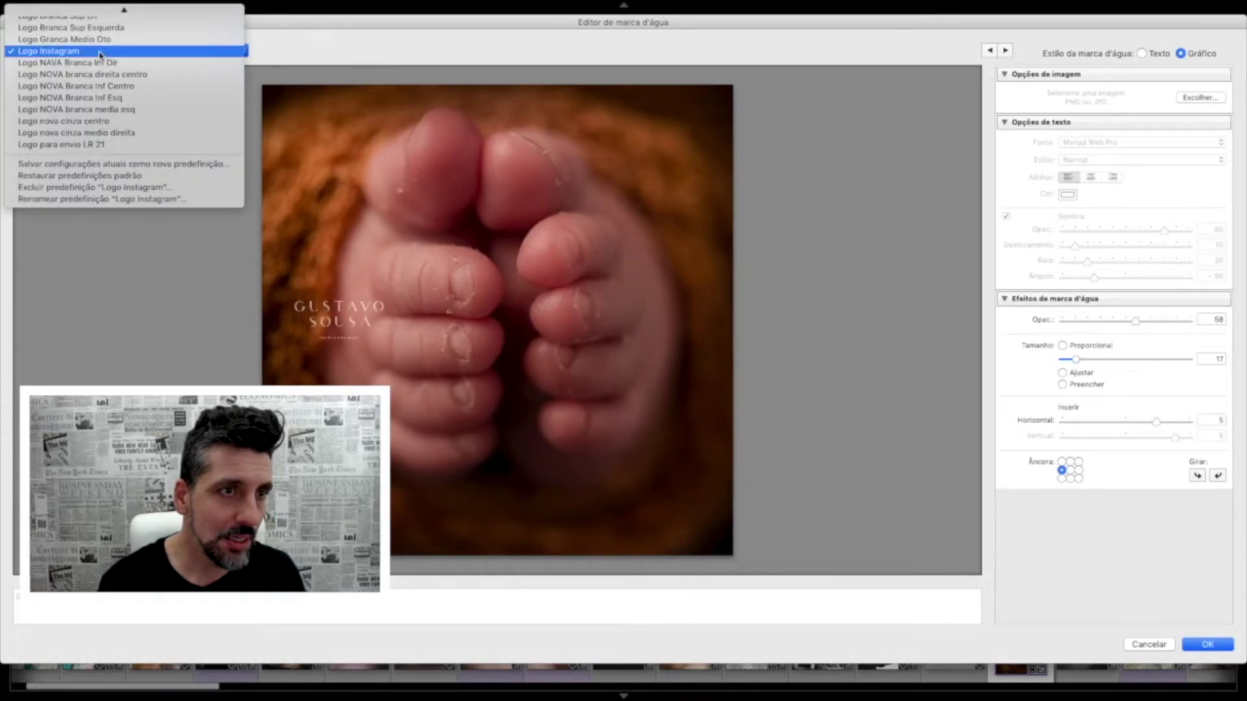
pyautogui.click(1070, 479)
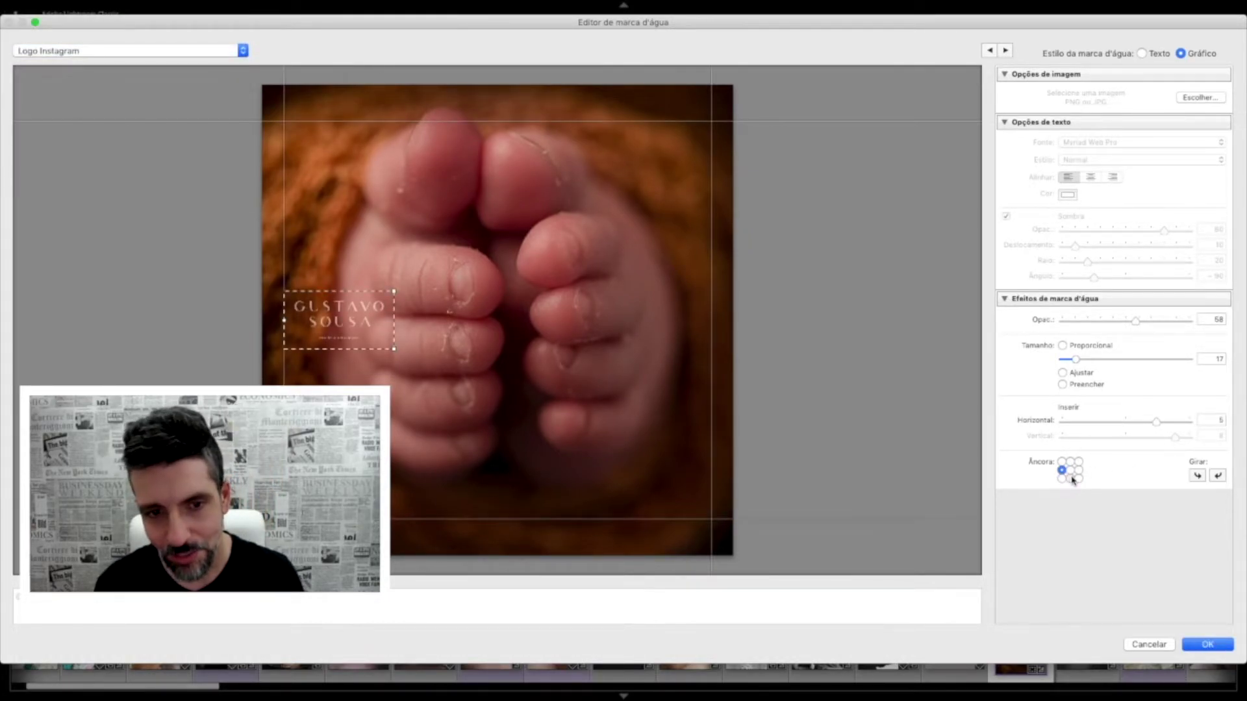
pyautogui.moveTo(1176, 437); pyautogui.dragTo(1156, 439)
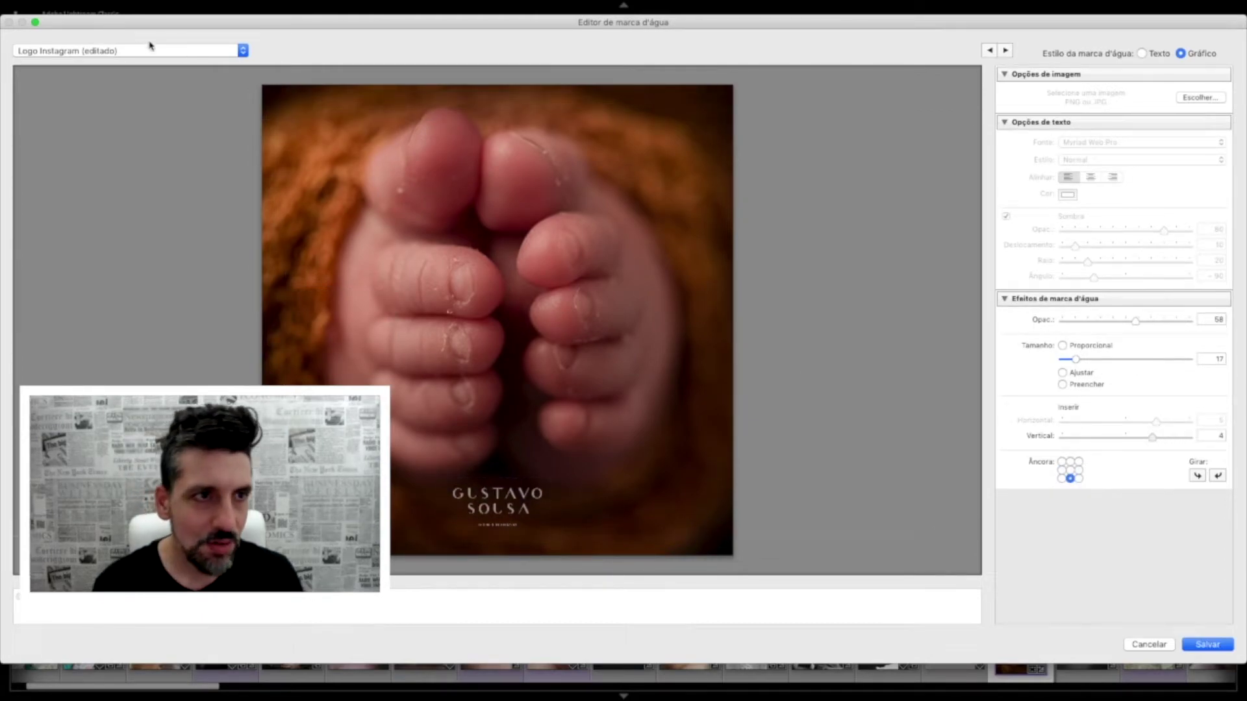
pyautogui.click(150, 50)
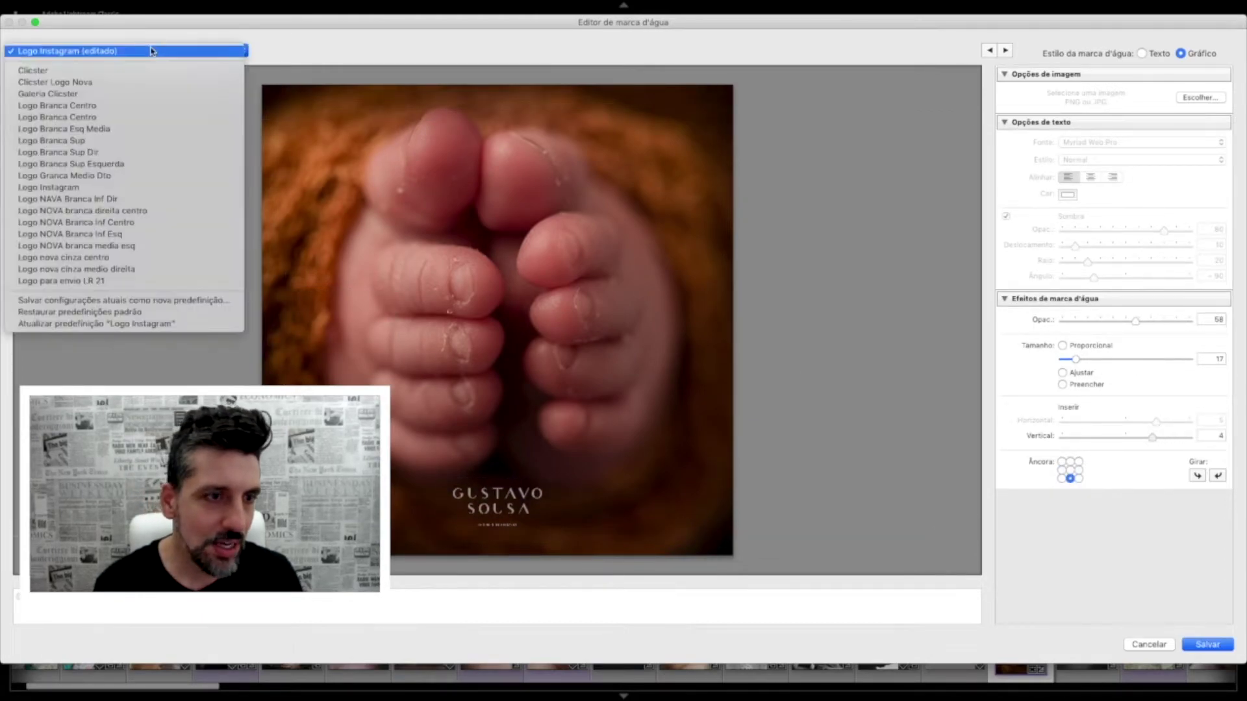
pyautogui.click(150, 325)
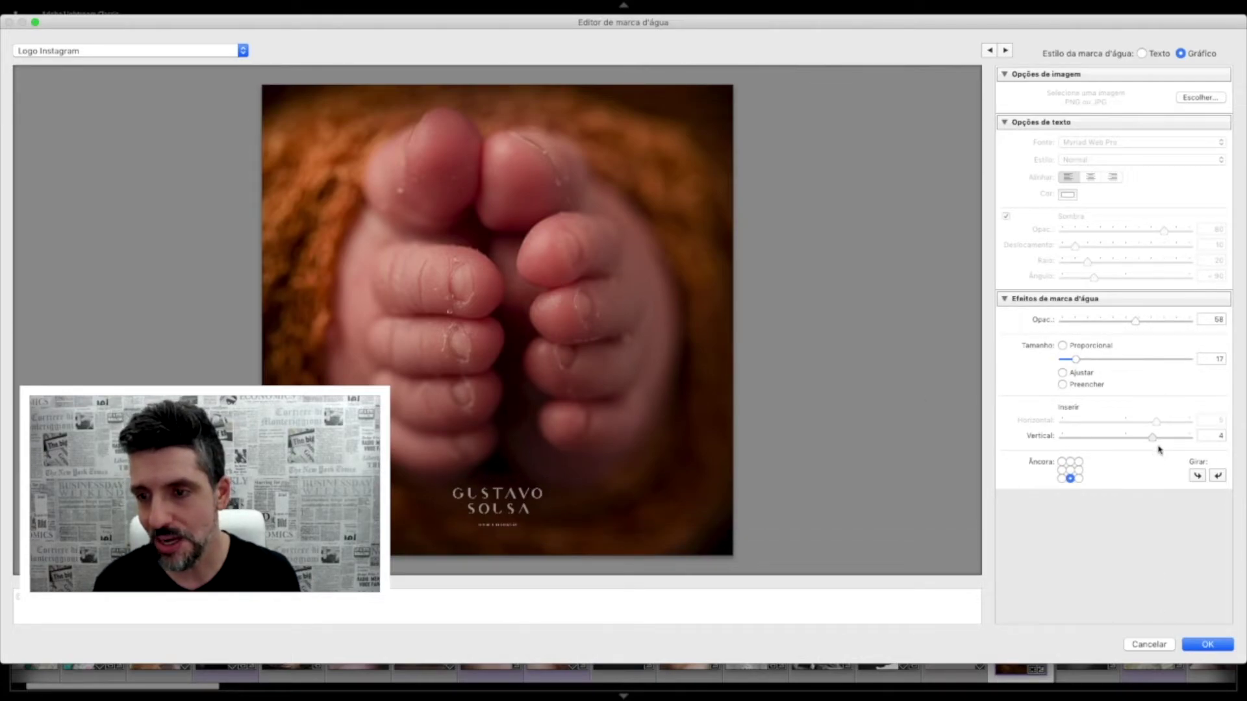
# Step: Fine-tune the inset, decline a new preset, reselect Logo Instagram and confirm the watermark
pyautogui.moveTo(1152, 437); pyautogui.dragTo(1154, 437)
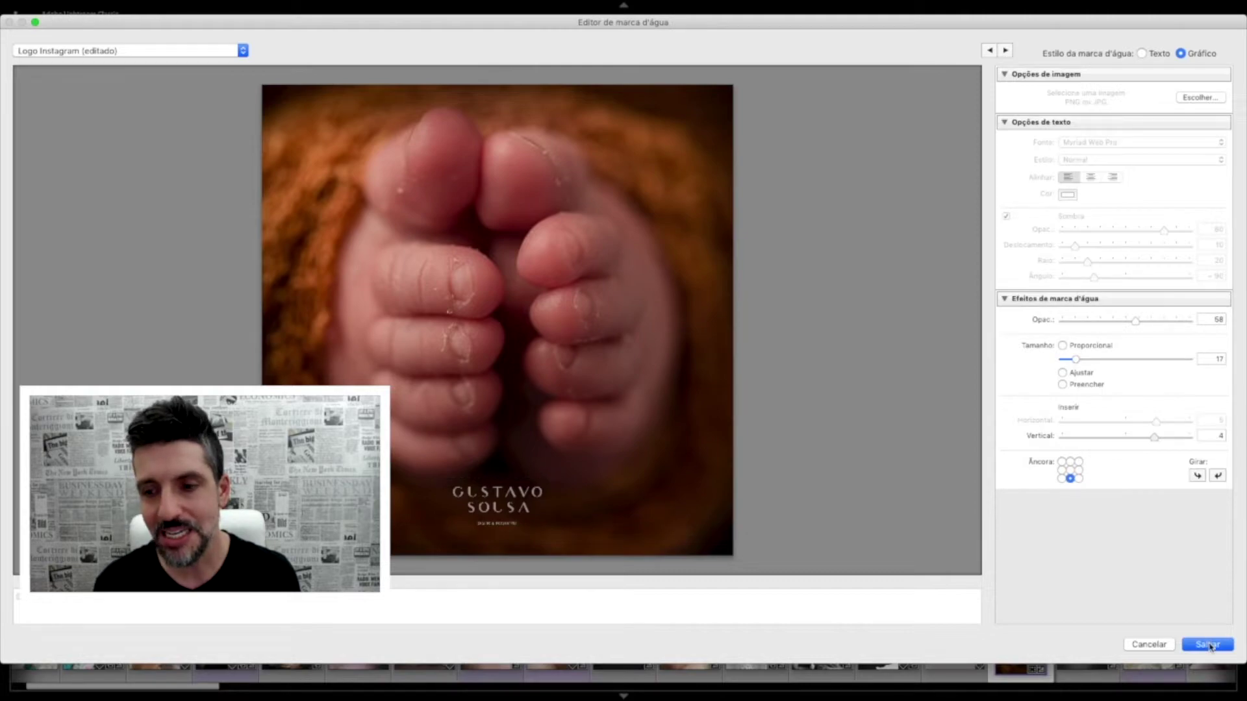
pyautogui.click(1206, 644)
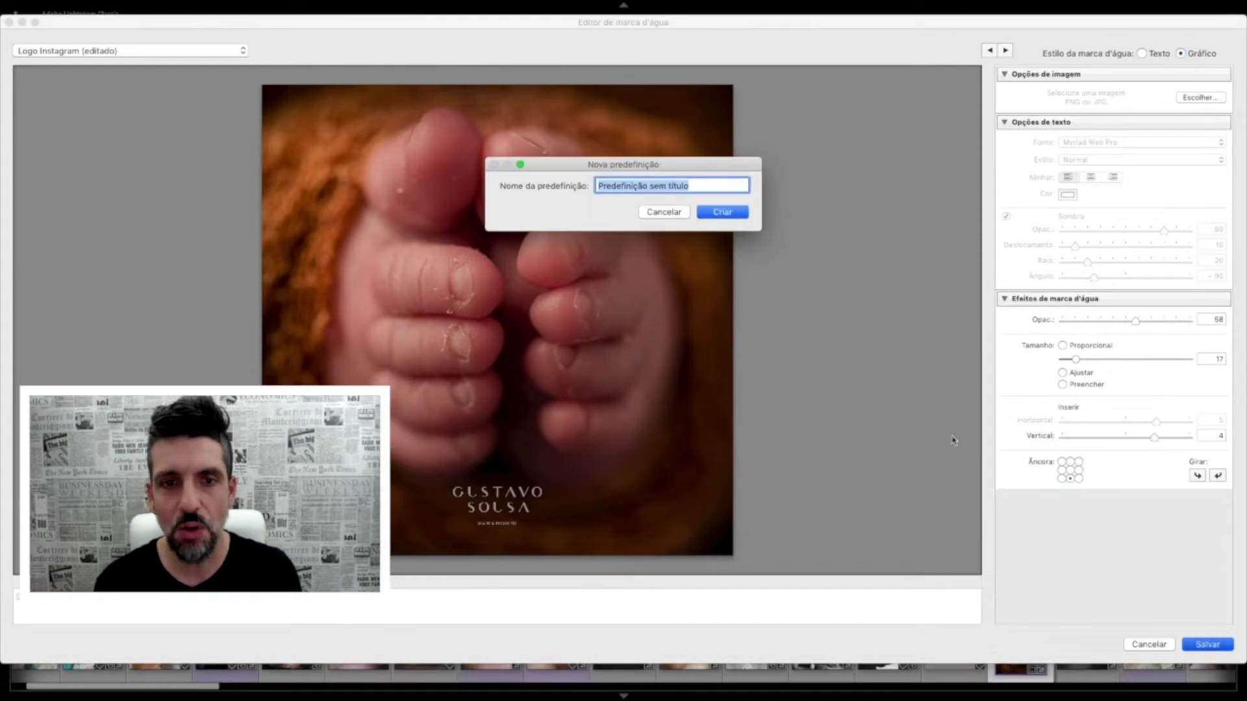
pyautogui.click(658, 212)
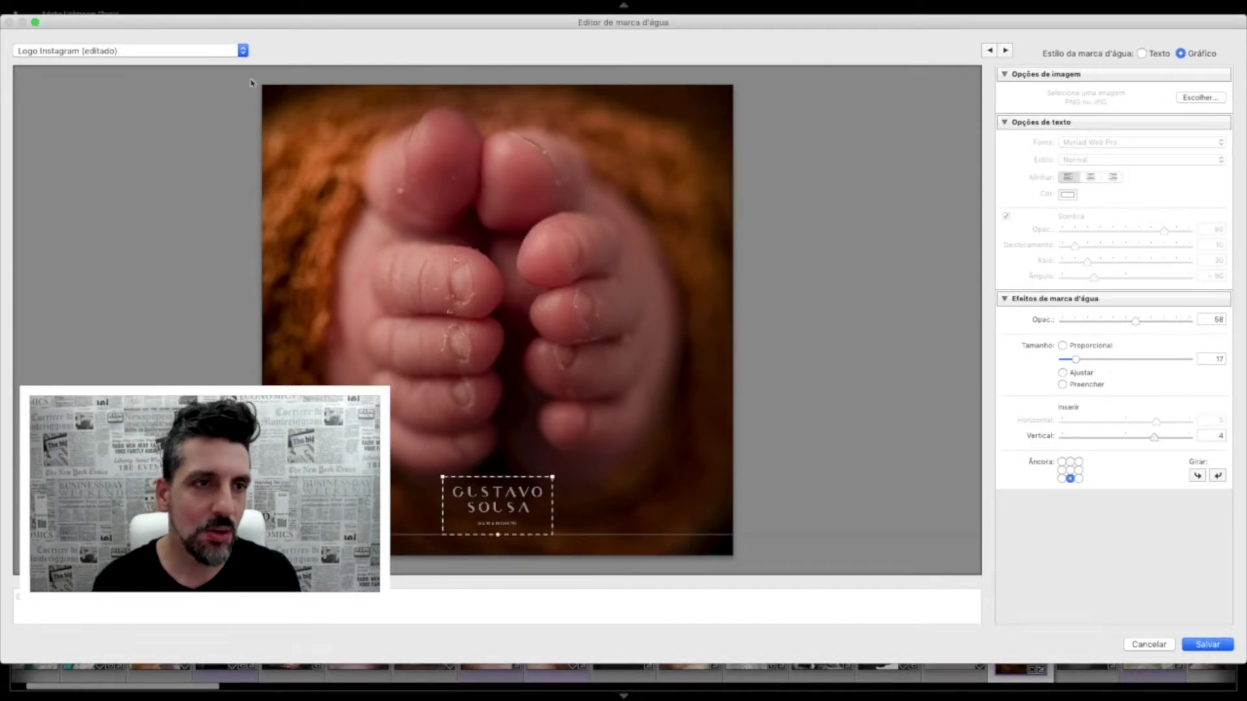
pyautogui.click(172, 50)
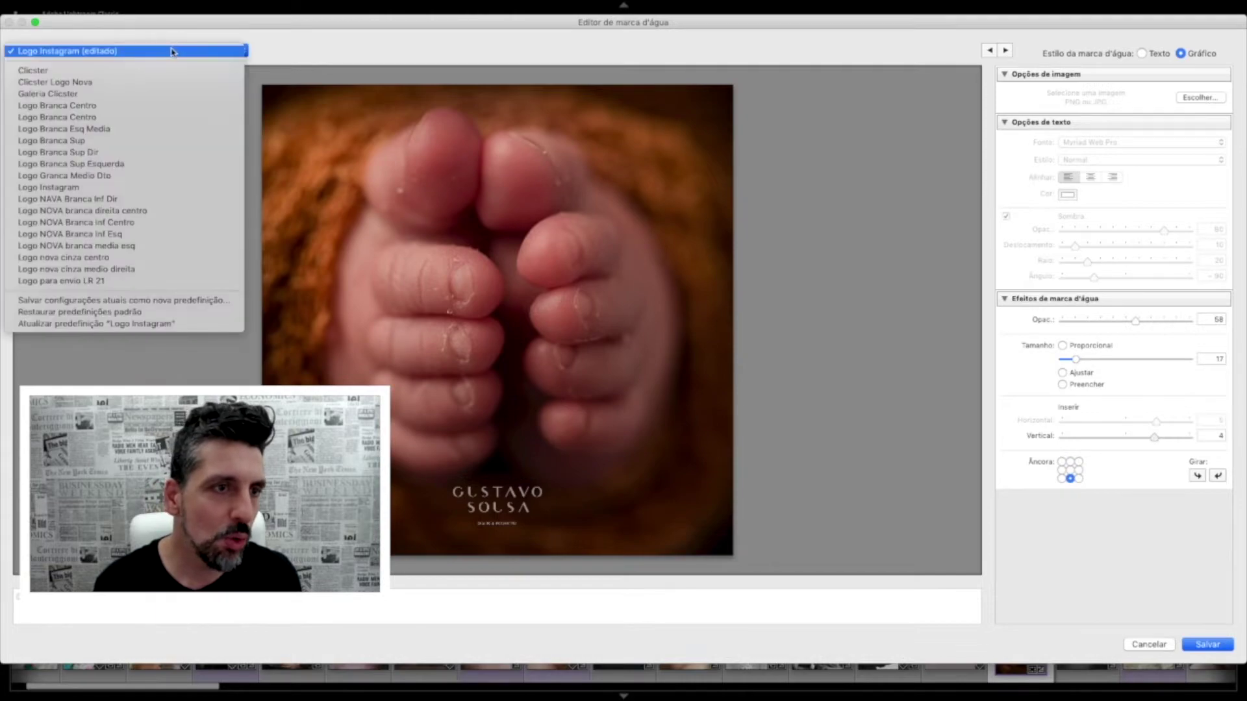
pyautogui.click(151, 188)
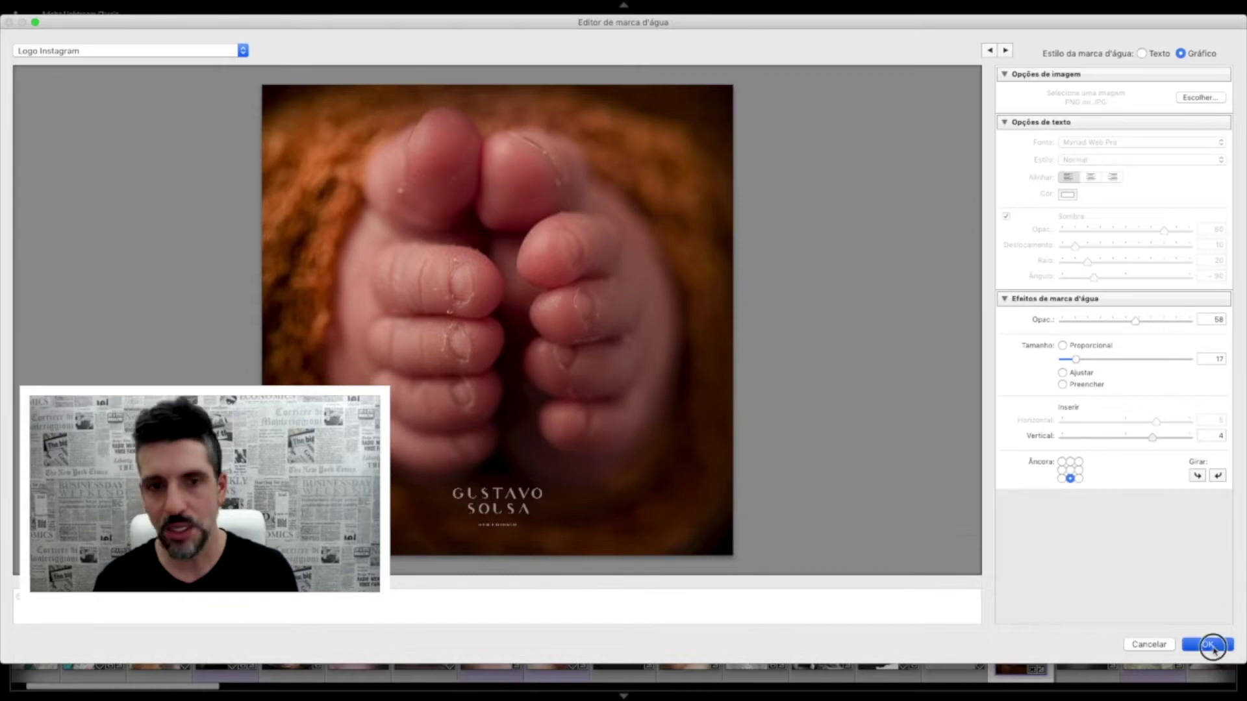
pyautogui.click(1204, 645)
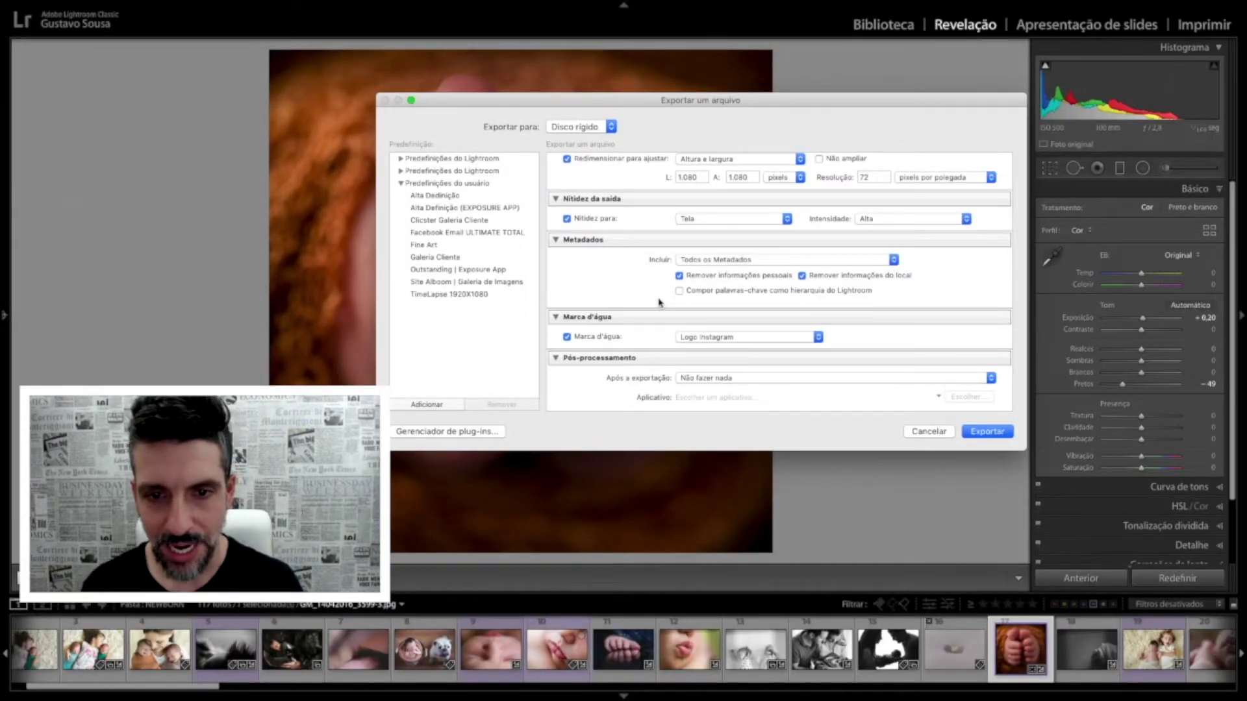
# Step: Export the photo as a 1080 px JPEG with screen sharpening and the Logo Instagram watermark
pyautogui.scroll(5, 662, 297)
pyautogui.scroll(1, 676, 285)
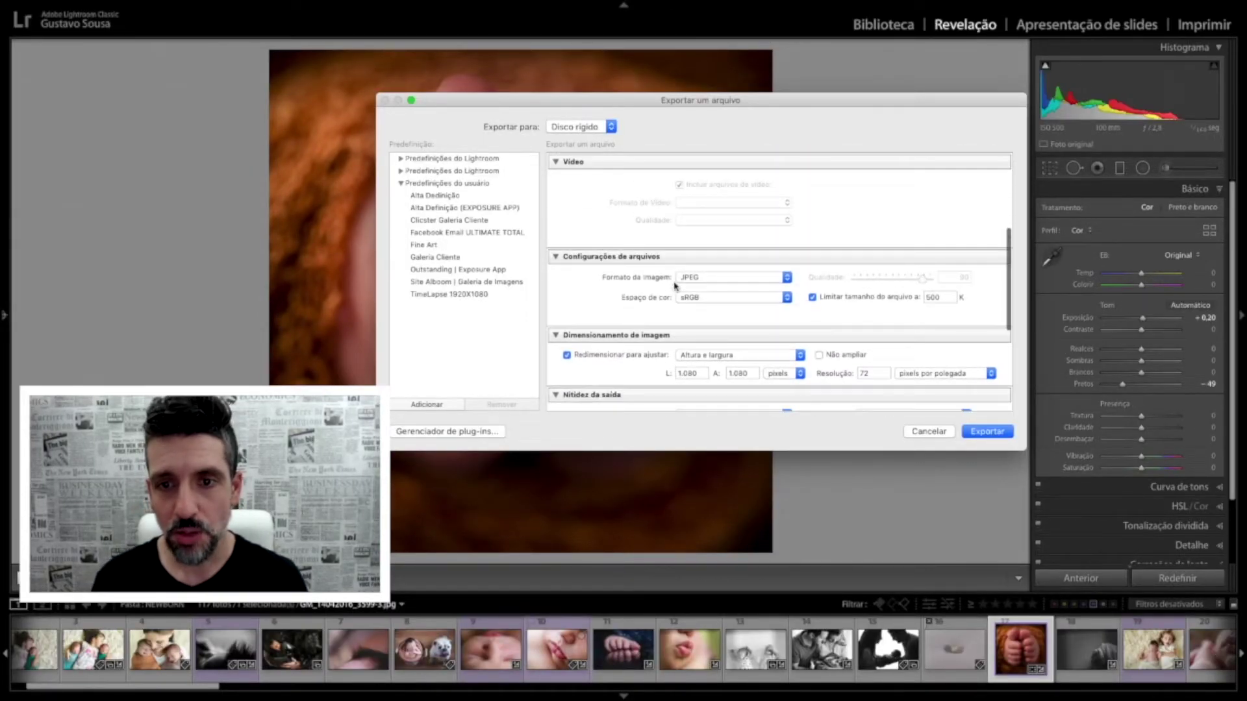
pyautogui.click(986, 432)
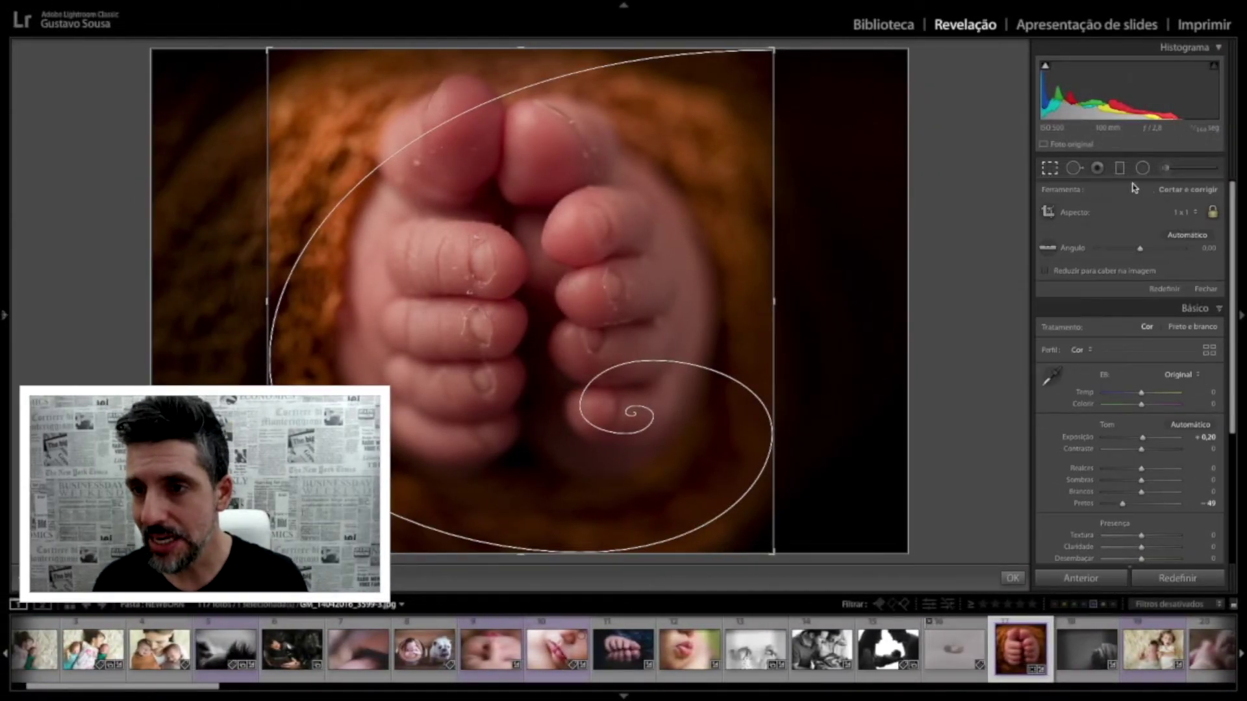
# Step: Apply a square 1x1 crop with the feet repositioned inside it
pyautogui.click(1173, 214)
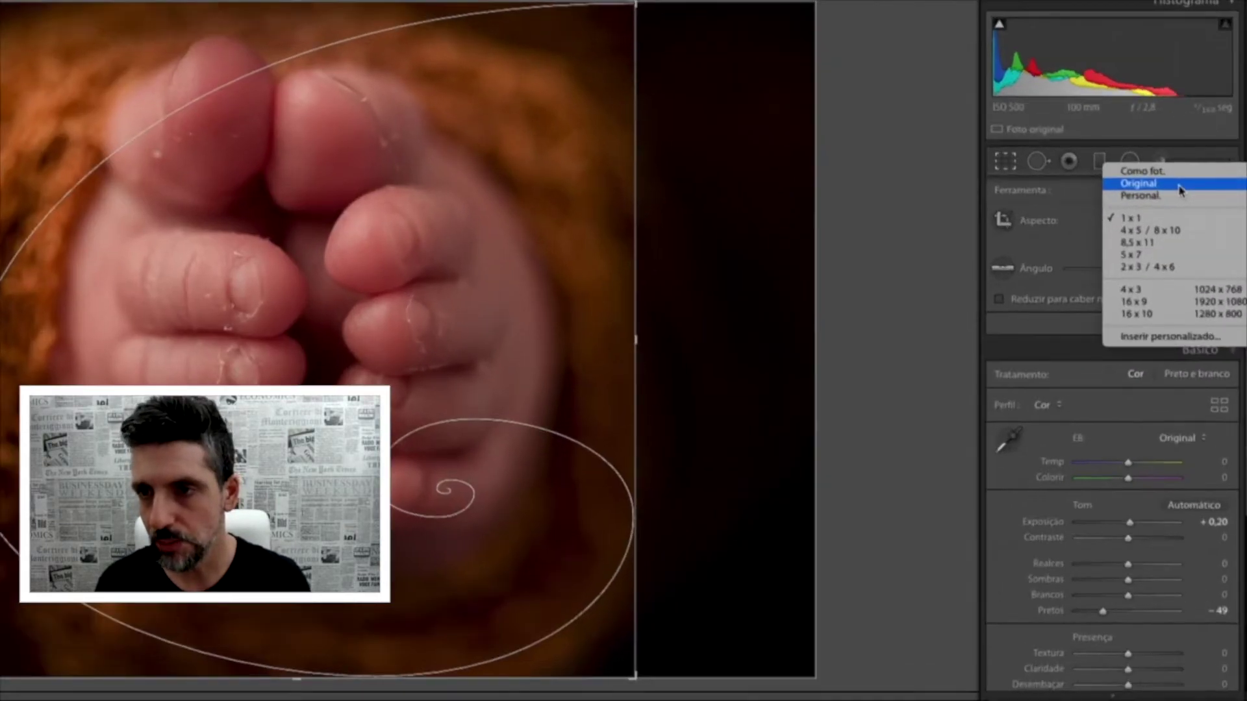
pyautogui.click(1181, 185)
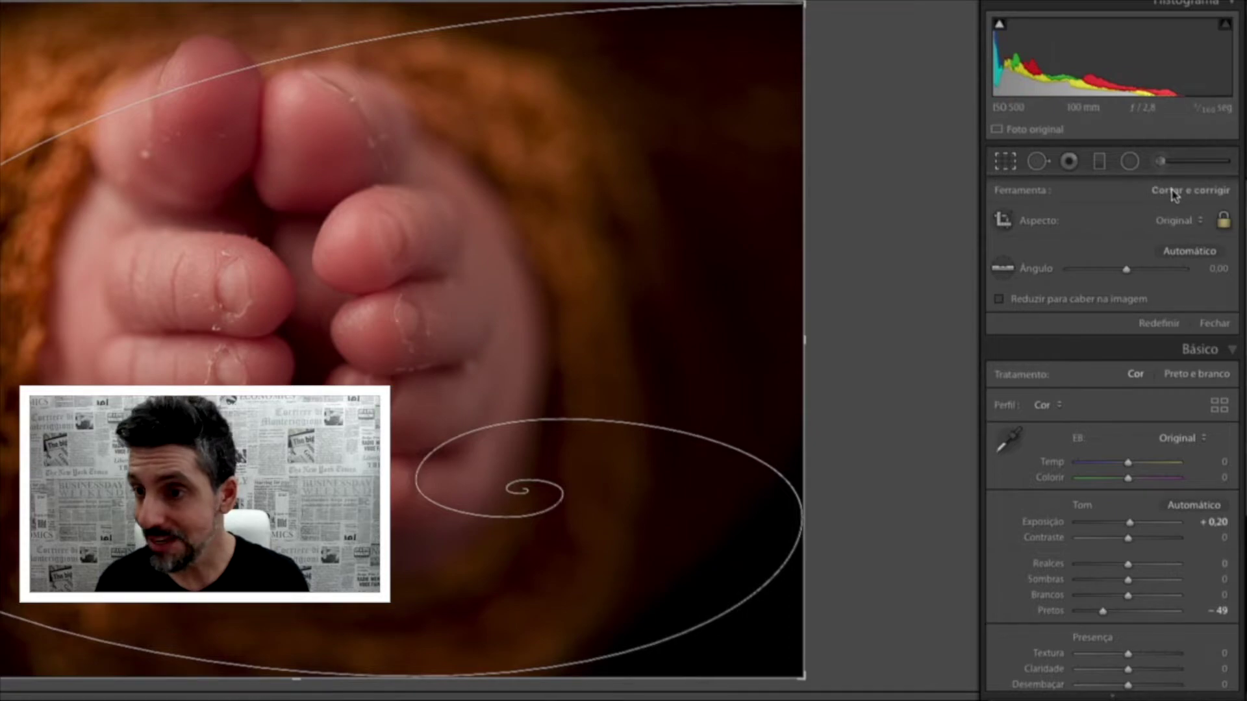
pyautogui.click(1177, 220)
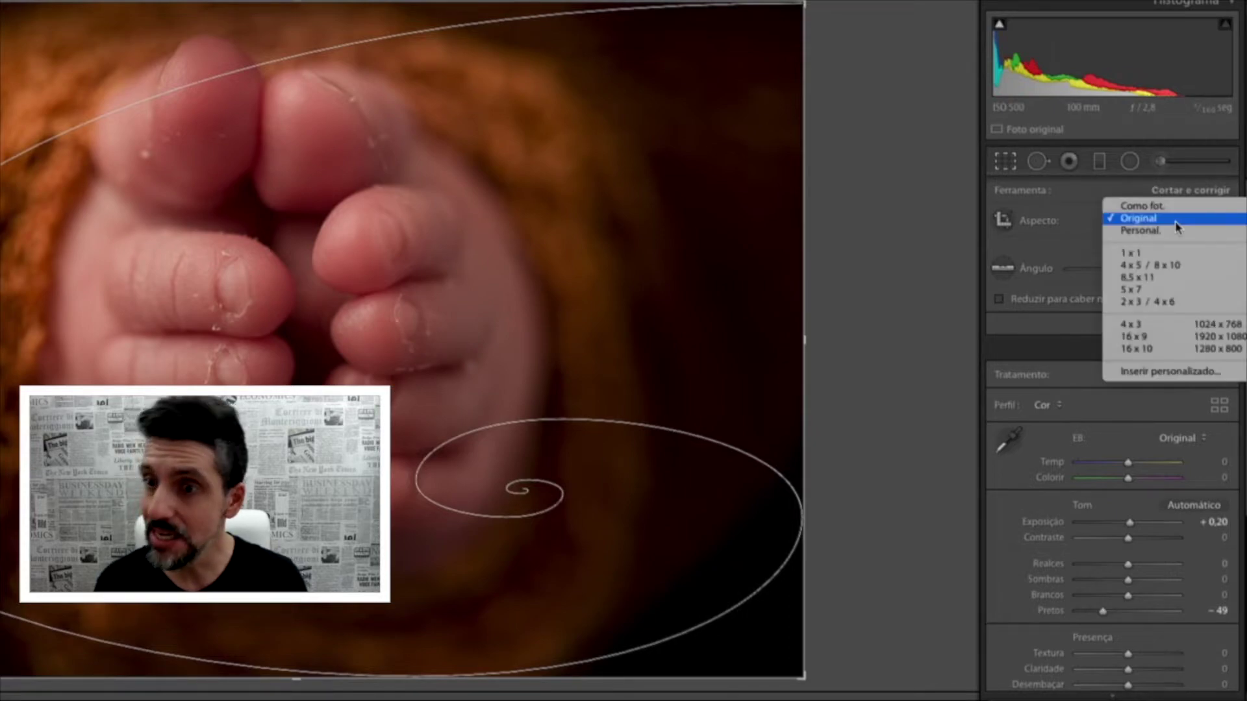
pyautogui.click(1166, 255)
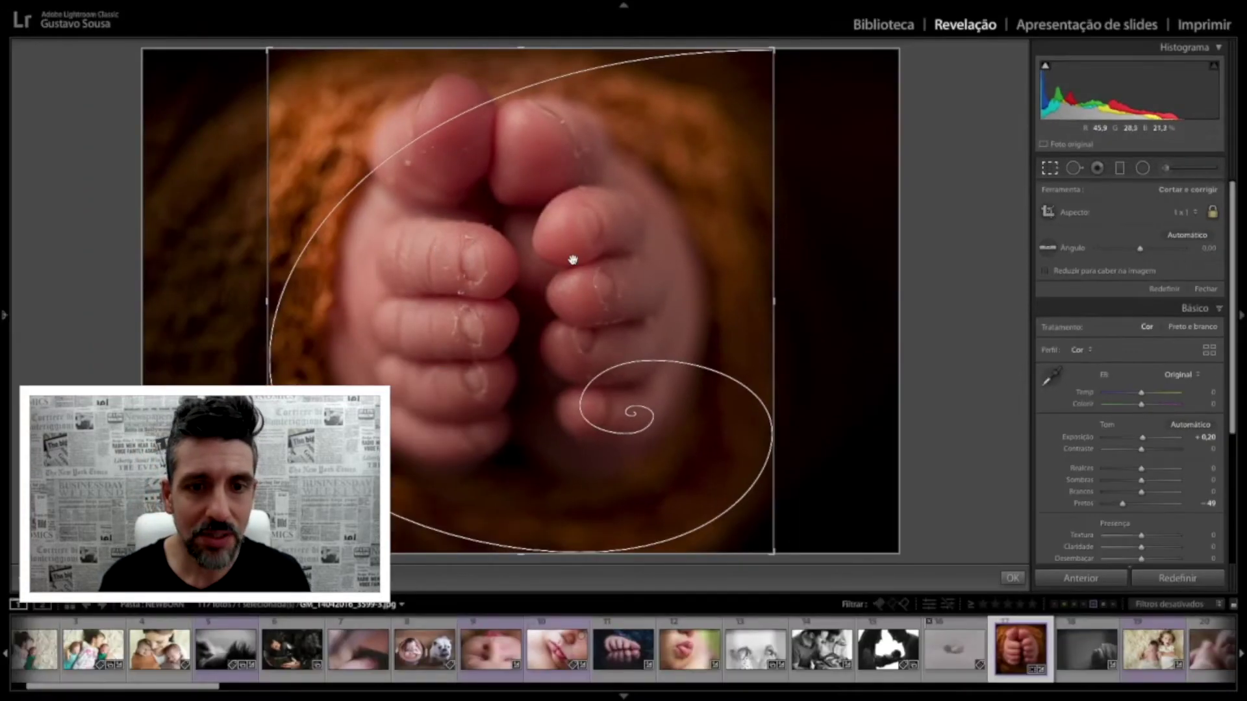
pyautogui.moveTo(573, 260); pyautogui.dragTo(544, 262)
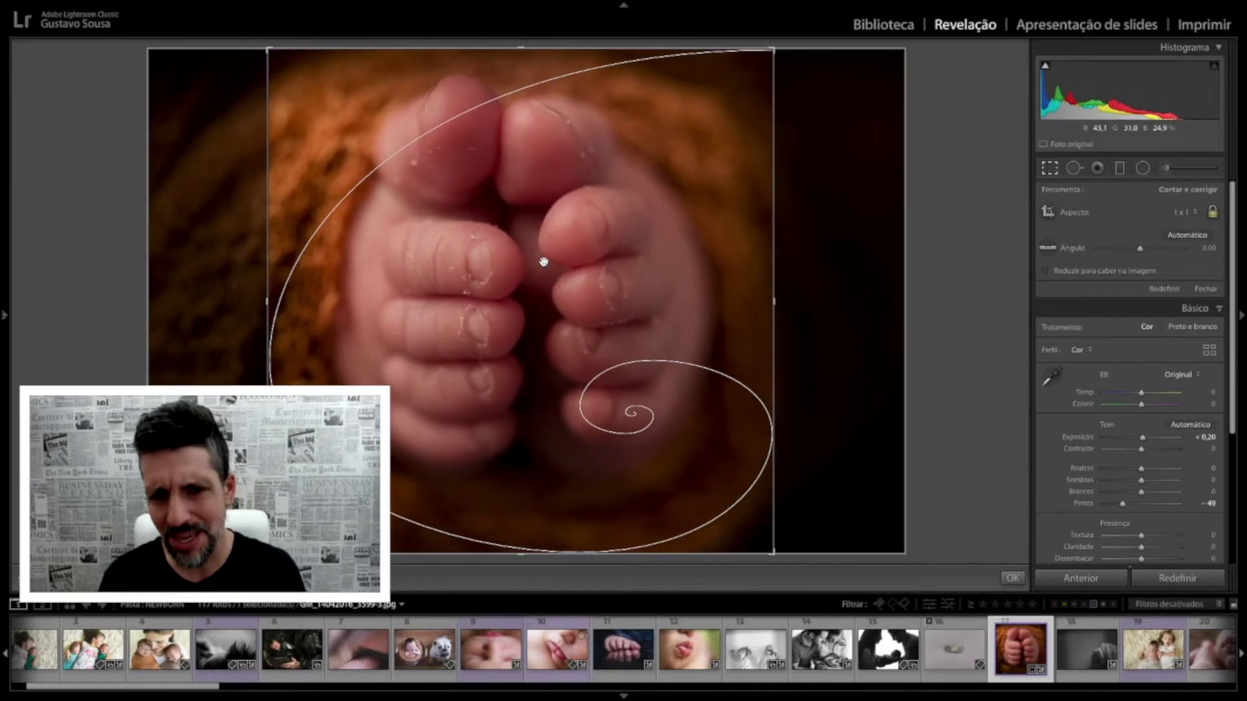
pyautogui.press('Return')
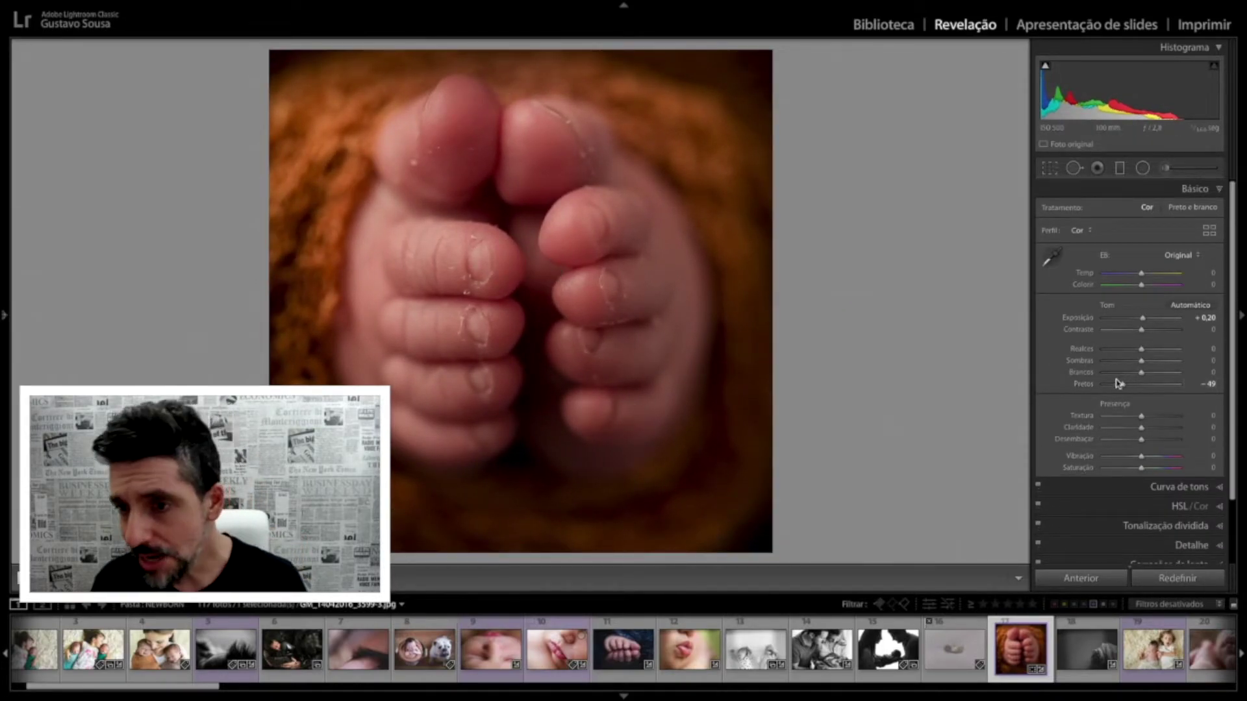
# Step: Set the crop aspect back to Original to restore the full landscape frame
pyautogui.click(1048, 169)
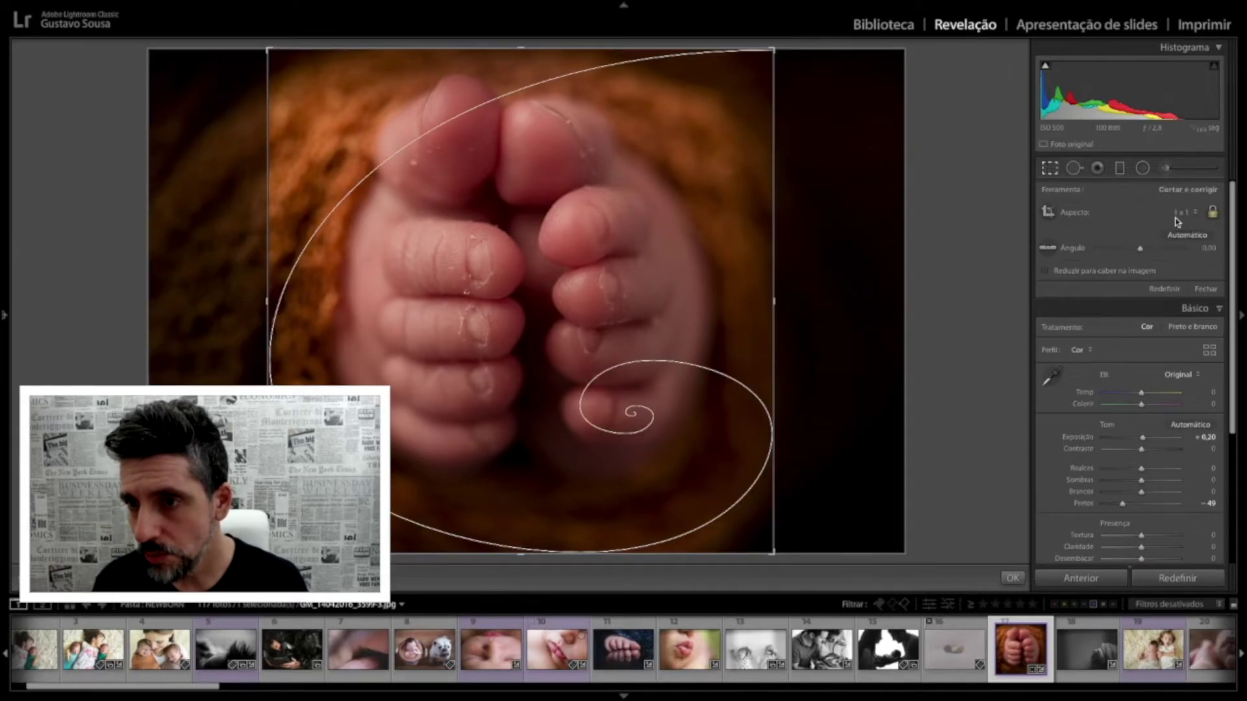
pyautogui.click(1181, 216)
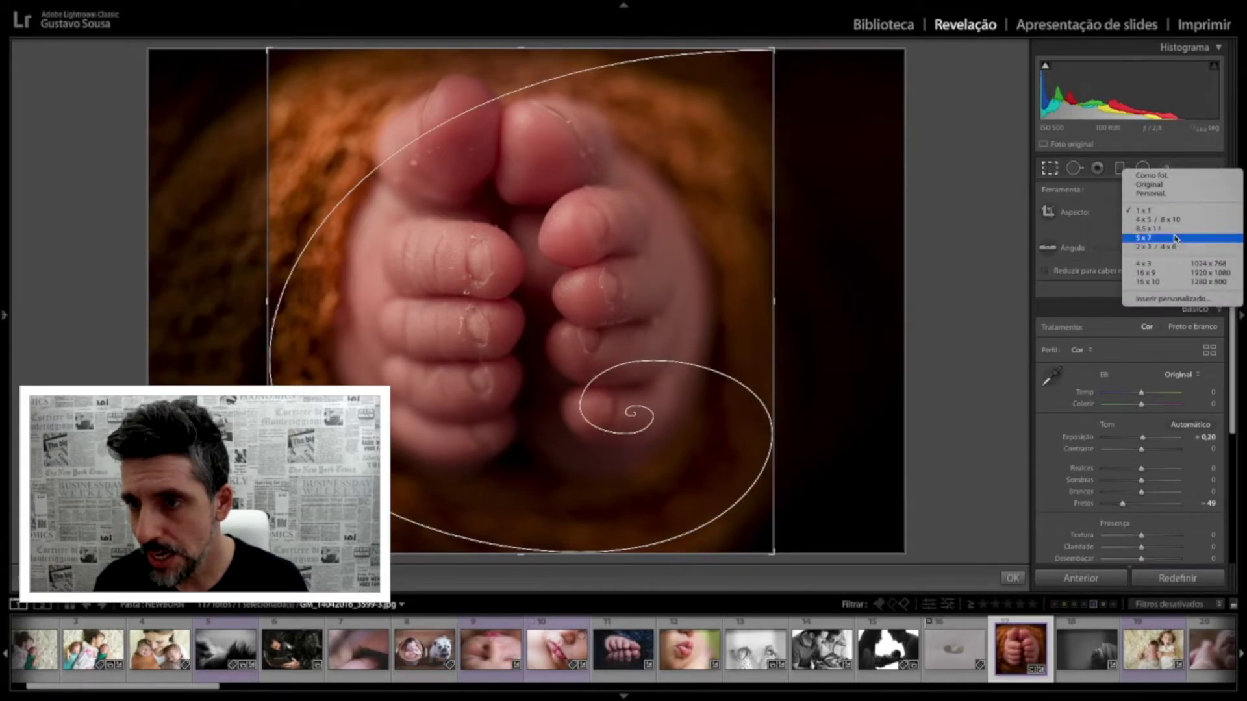
pyautogui.click(1172, 193)
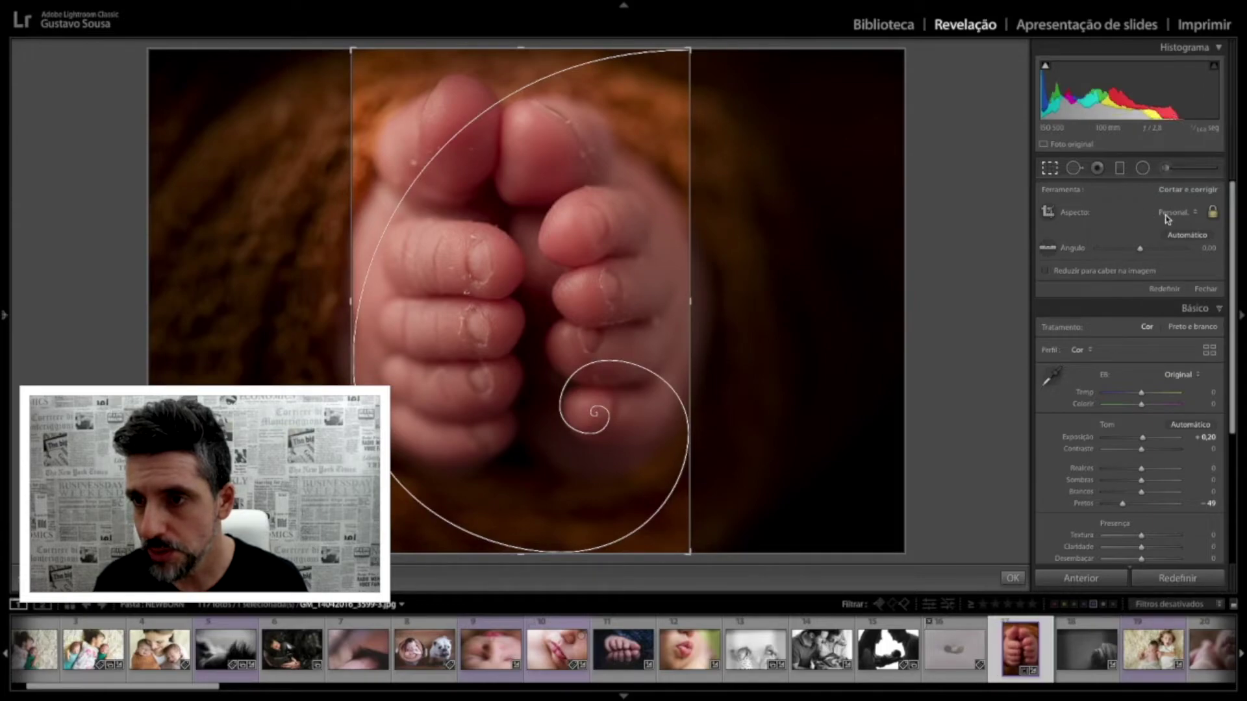
pyautogui.click(1168, 214)
pyautogui.click(1162, 200)
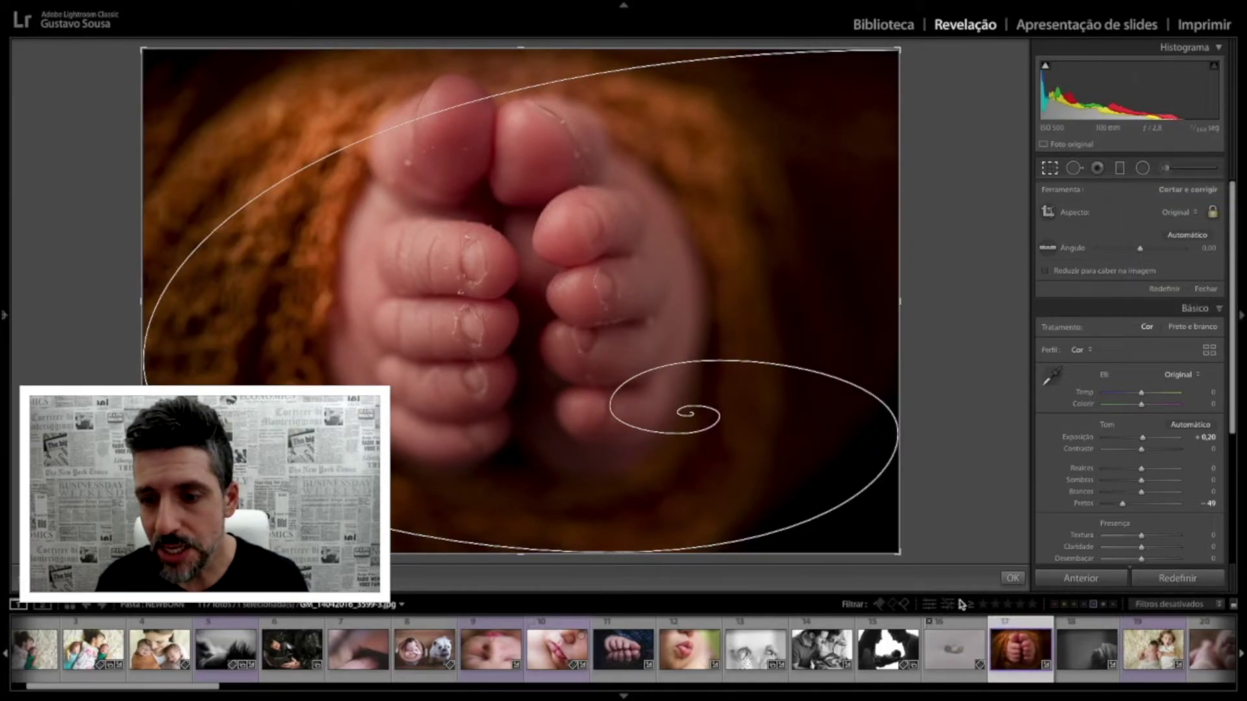
pyautogui.rightClick(1018, 654)
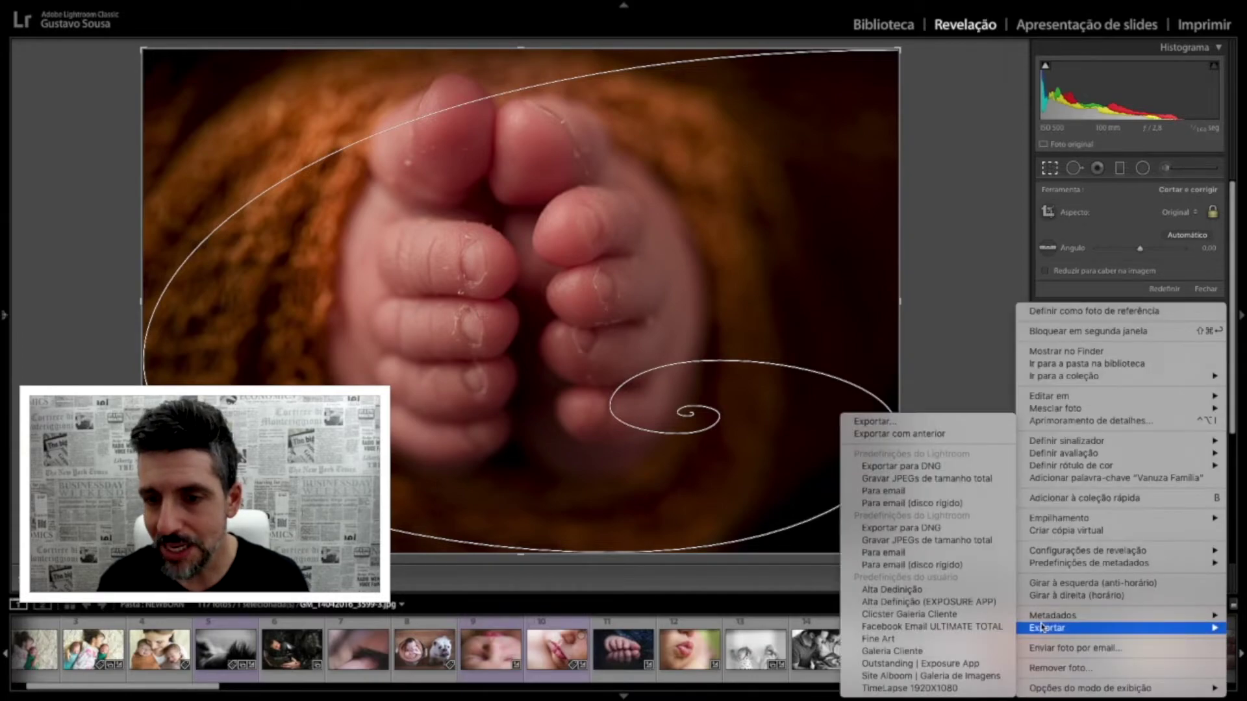
pyautogui.moveTo(1047, 627)
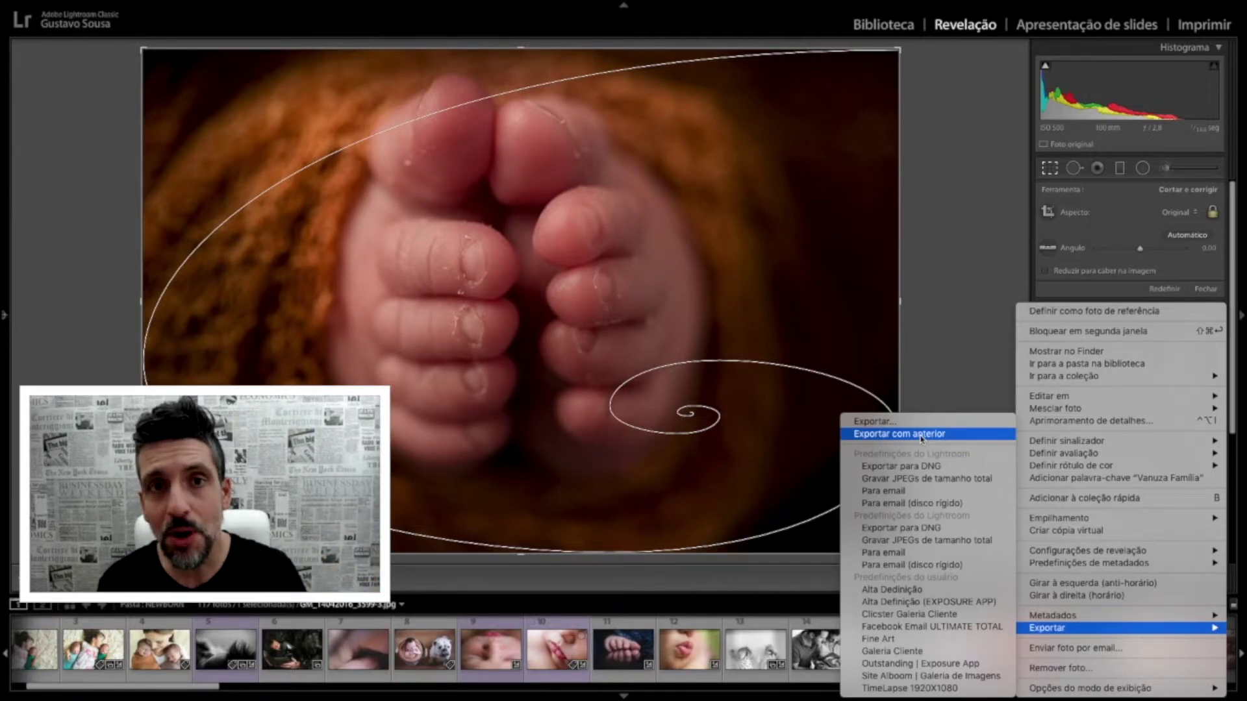
# Step: Review the export settings, toggling resizing off and back on at 1080 px, without exporting
pyautogui.click(912, 421)
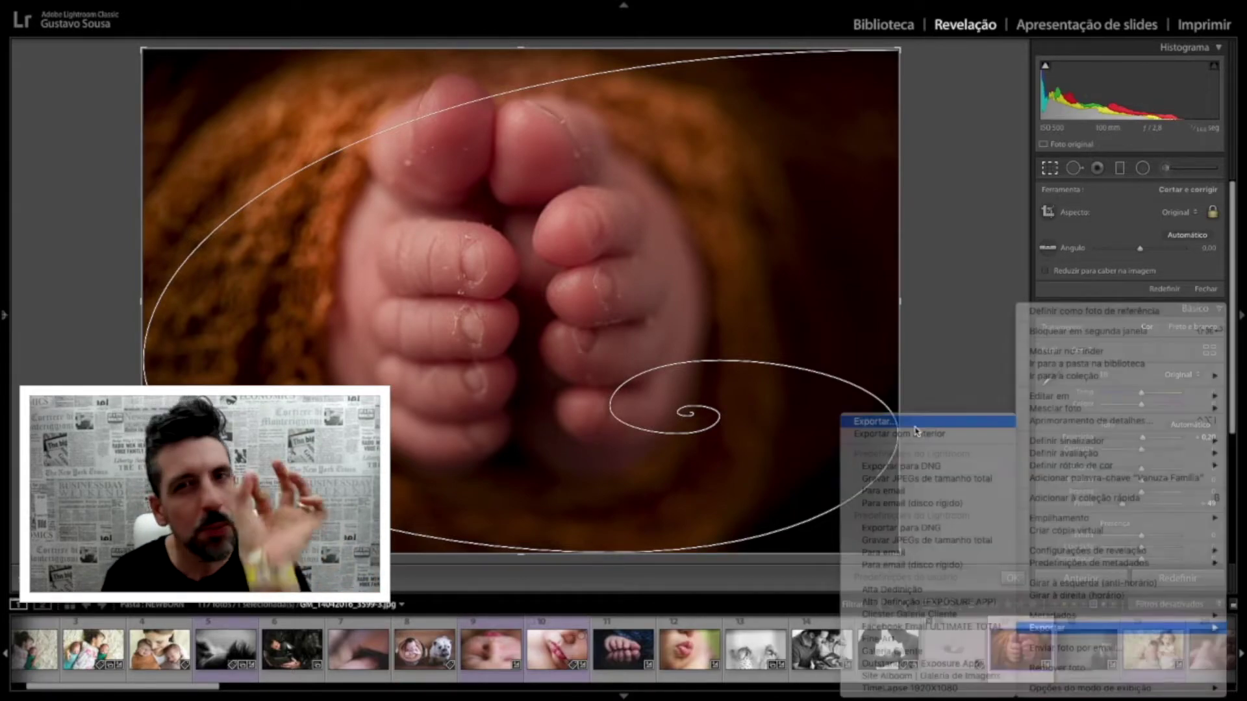
pyautogui.scroll(-5, 754, 324)
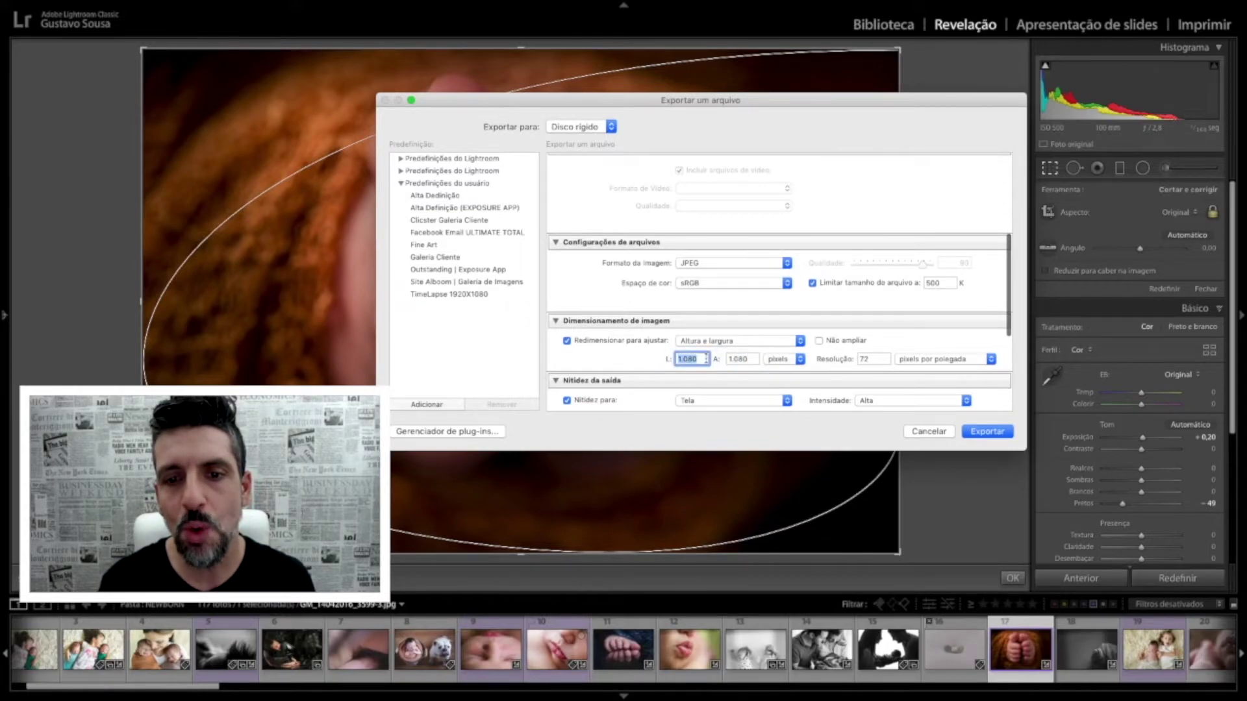
pyautogui.click(566, 341)
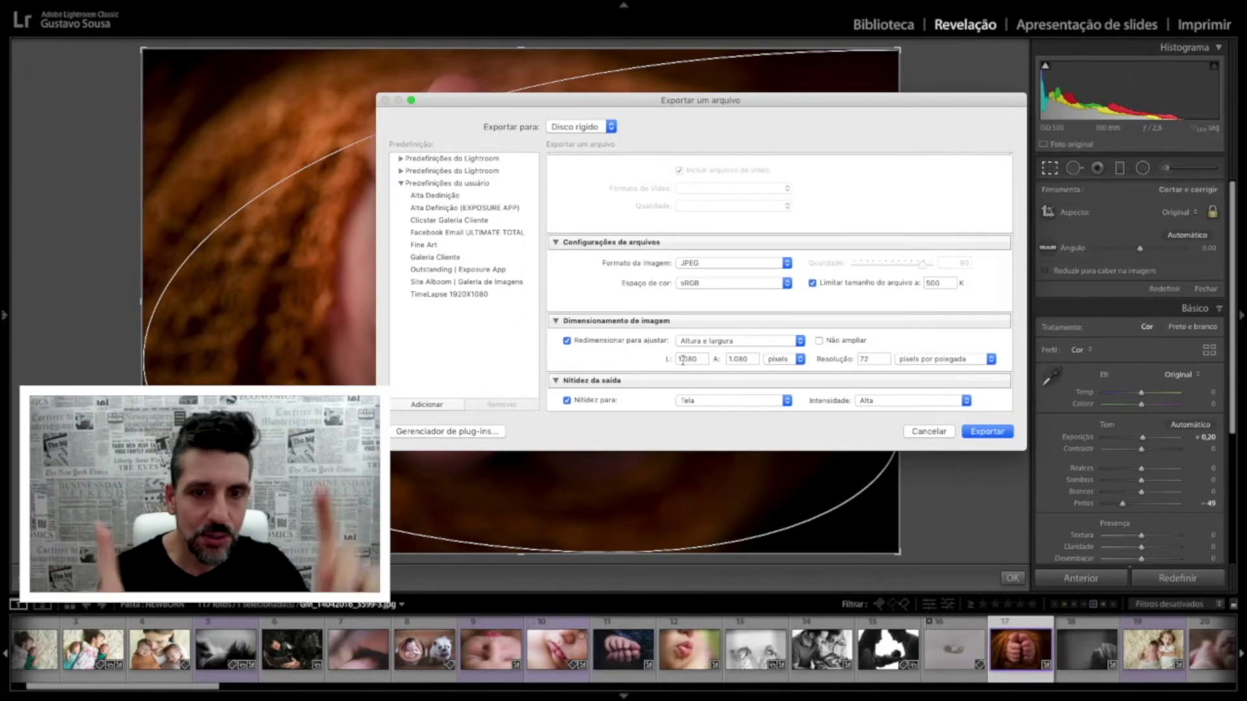
pyautogui.click(568, 342)
pyautogui.click(567, 341)
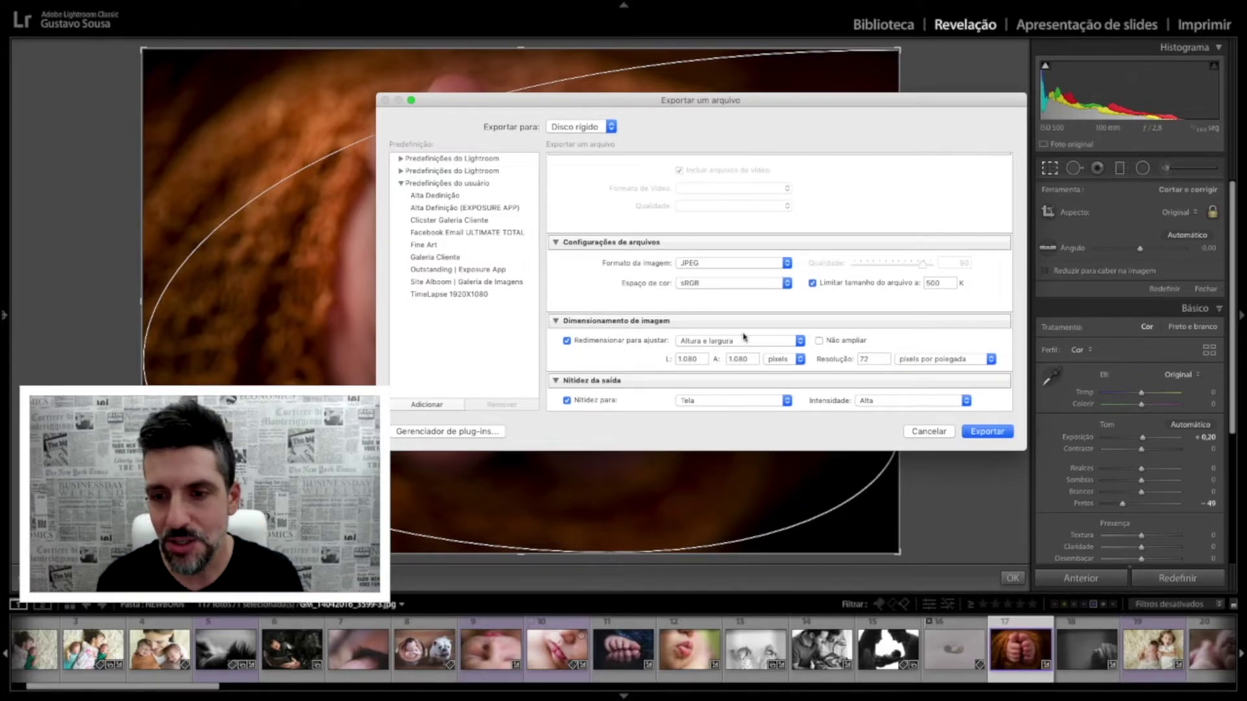
pyautogui.scroll(-3, 929, 380)
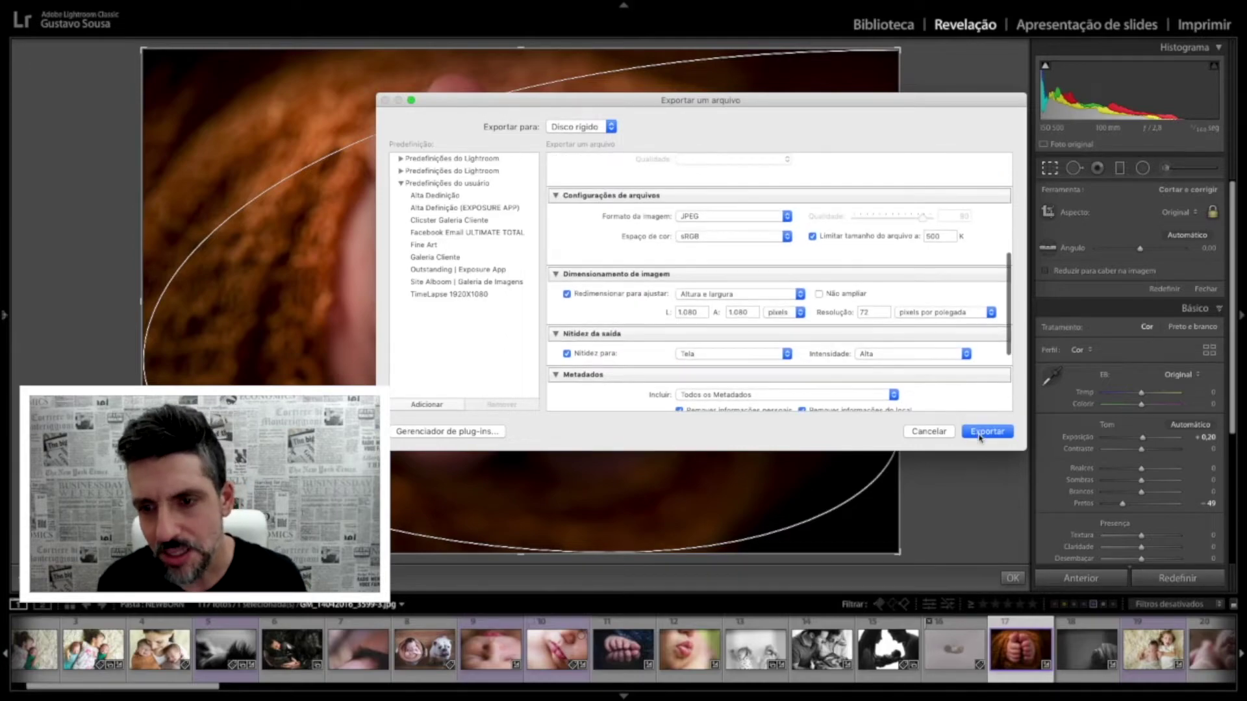
pyautogui.click(929, 432)
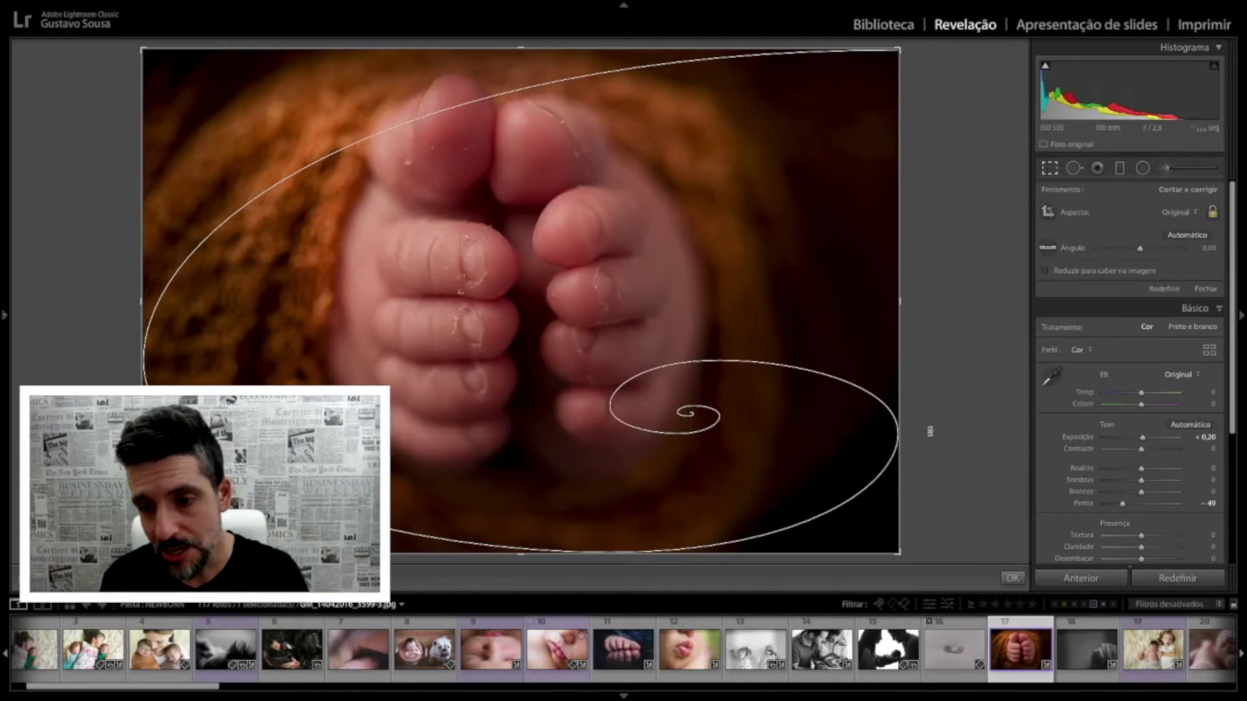
# Step: Re-export with the previous settings, saving under a unique file name
pyautogui.rightClick(1007, 647)
pyautogui.moveTo(1111, 628)
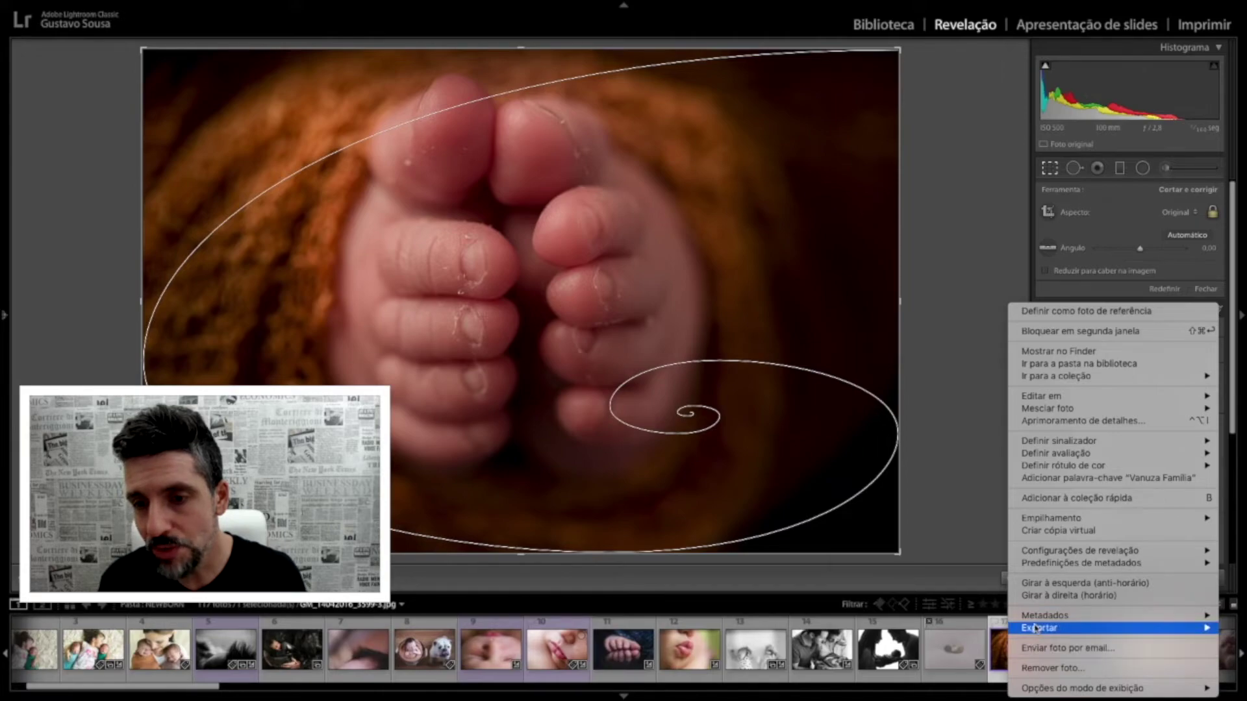
pyautogui.click(935, 434)
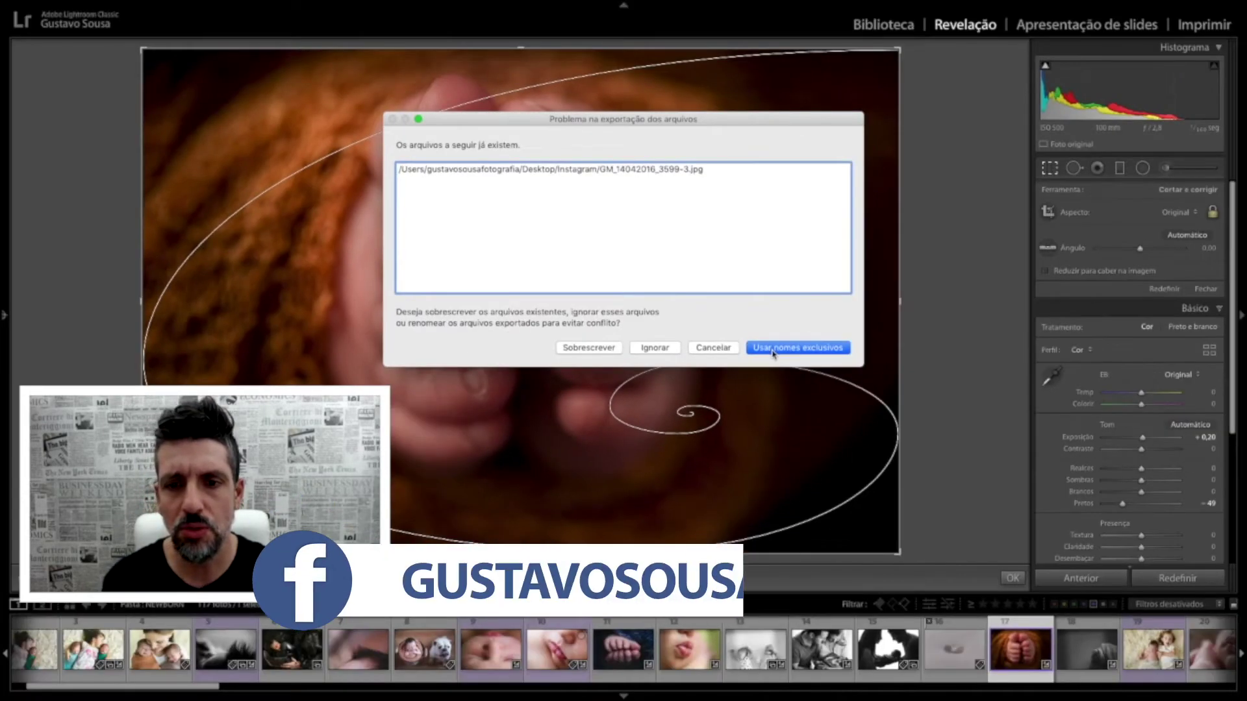
pyautogui.click(774, 349)
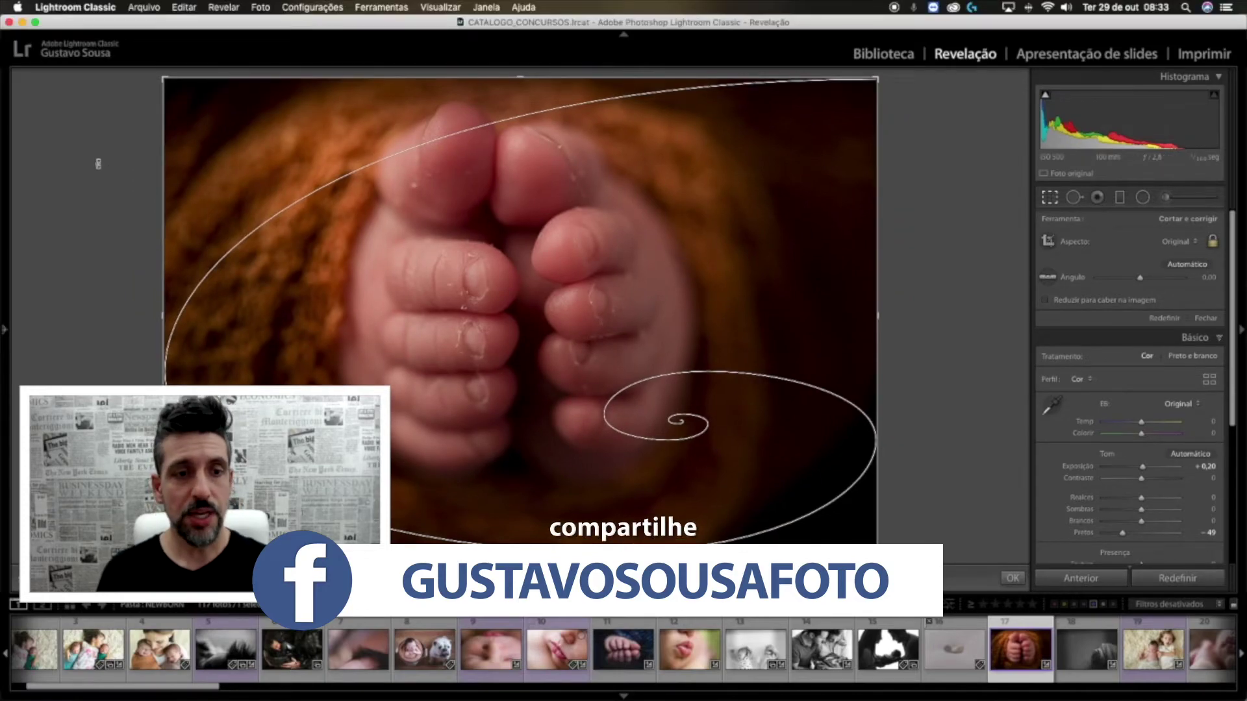
# Step: In Finder, open the desktop Instagram folder and select both GM_14042016_3599-3 exported JPGs
pyautogui.press('super+Tab')
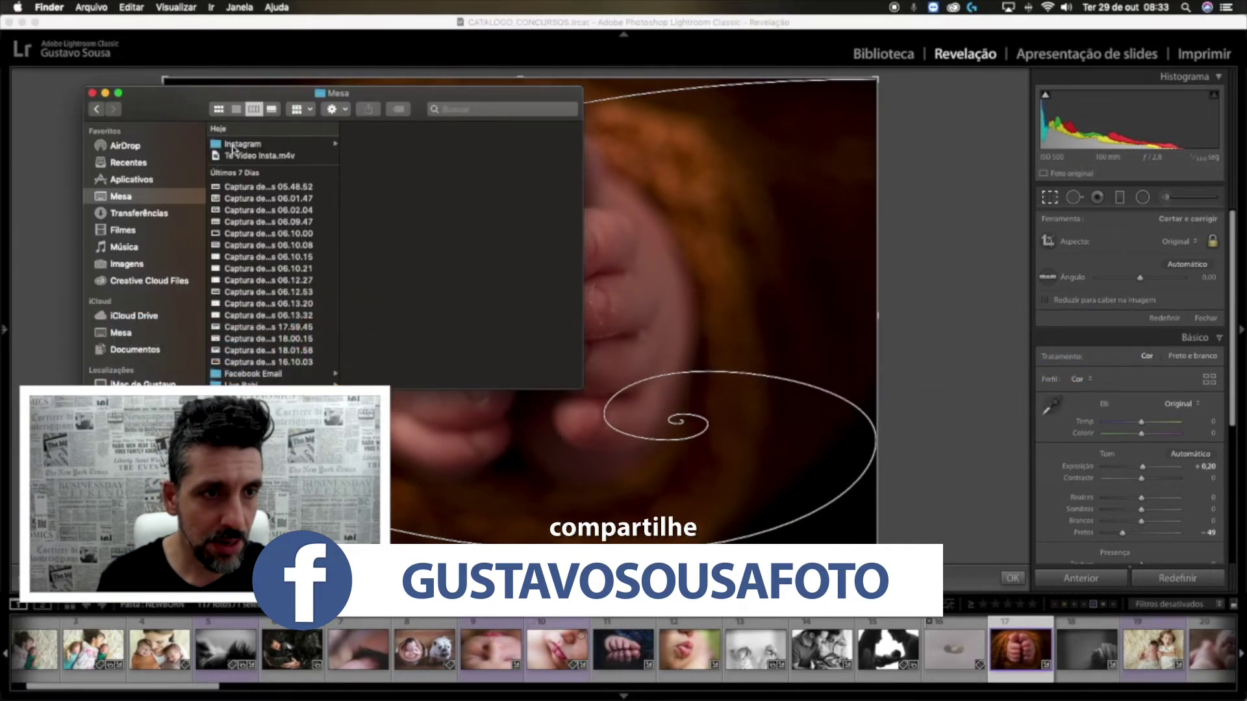
pyautogui.click(233, 146)
pyautogui.click(369, 145)
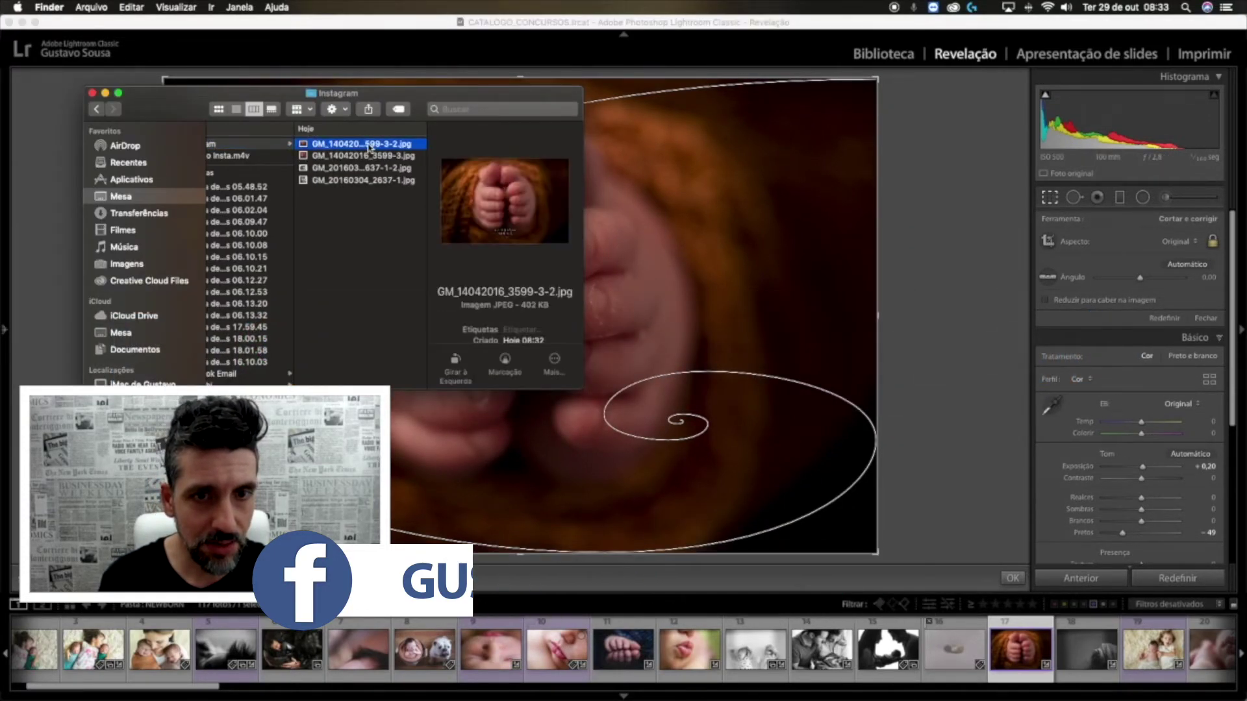
pyautogui.click(365, 156)
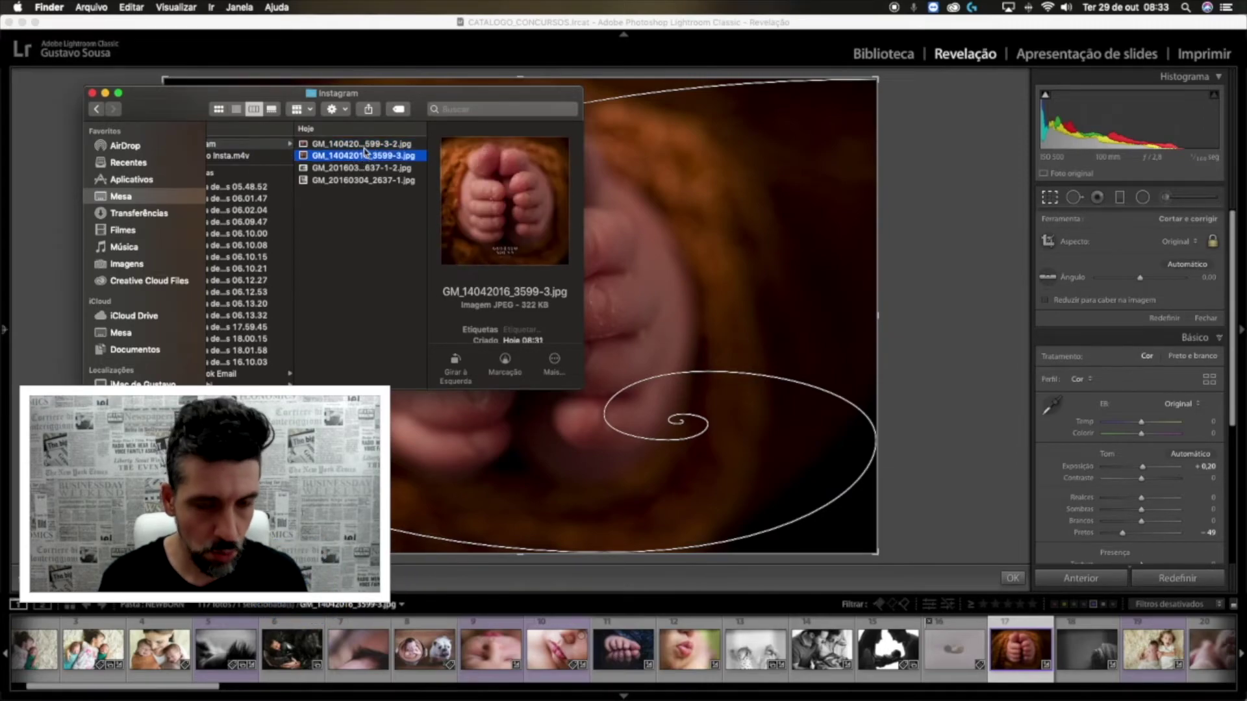
pyautogui.keyDown('shift'); pyautogui.click(365, 144); pyautogui.keyUp('shift')
# Step: View both exported baby-feet JPGs in Preview, then close the Preview window
pyautogui.doubleClick(361, 156)
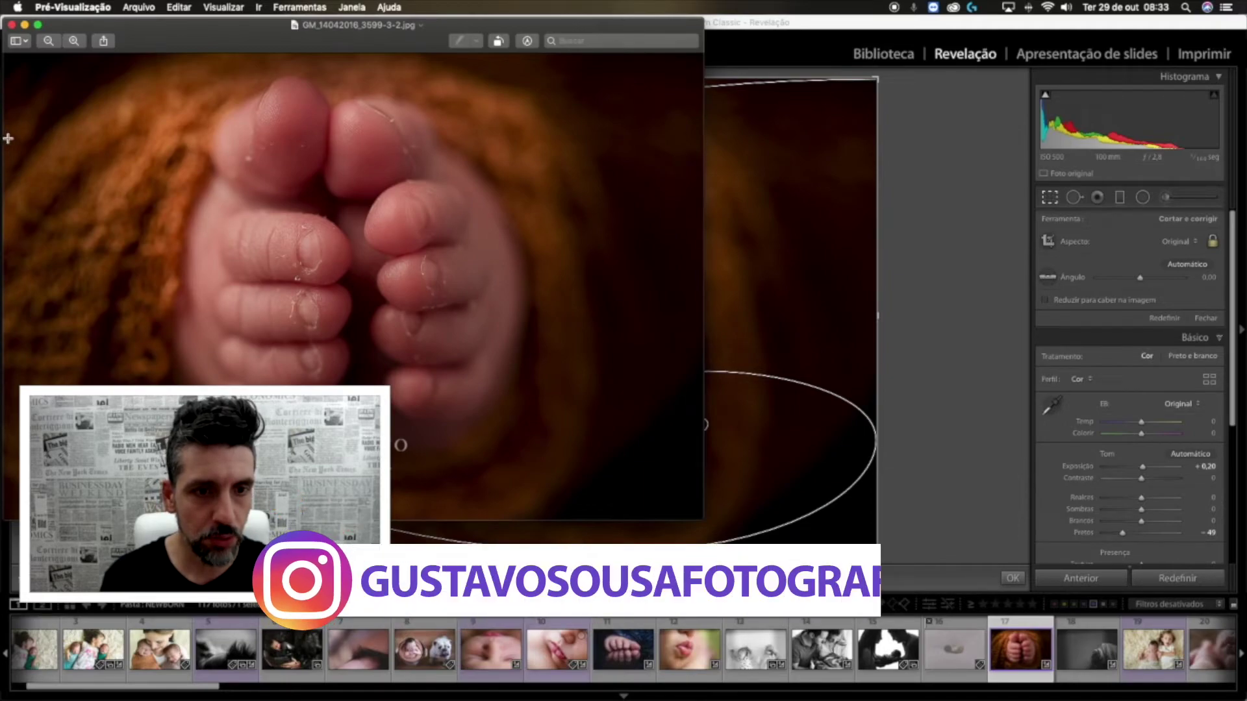
pyautogui.press('super+w')
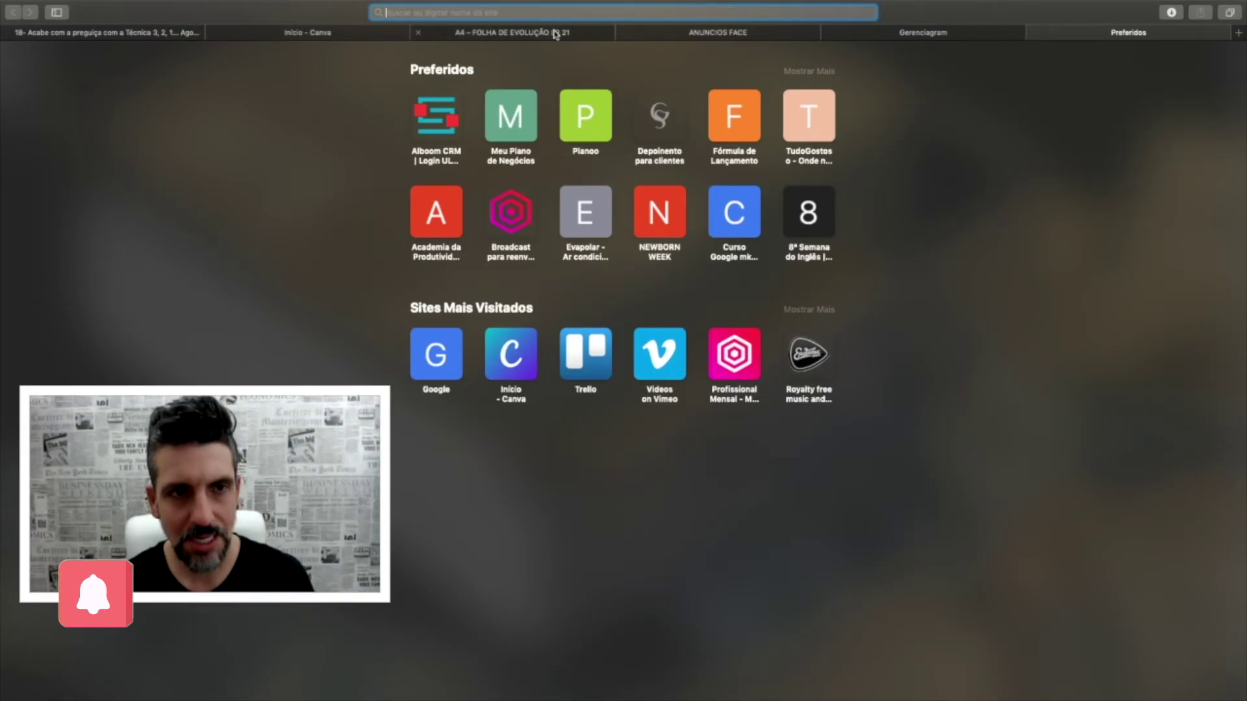
# Step: Load instagram.com to show the watermarked square baby-feet post in the feed
pyautogui.press('Return')
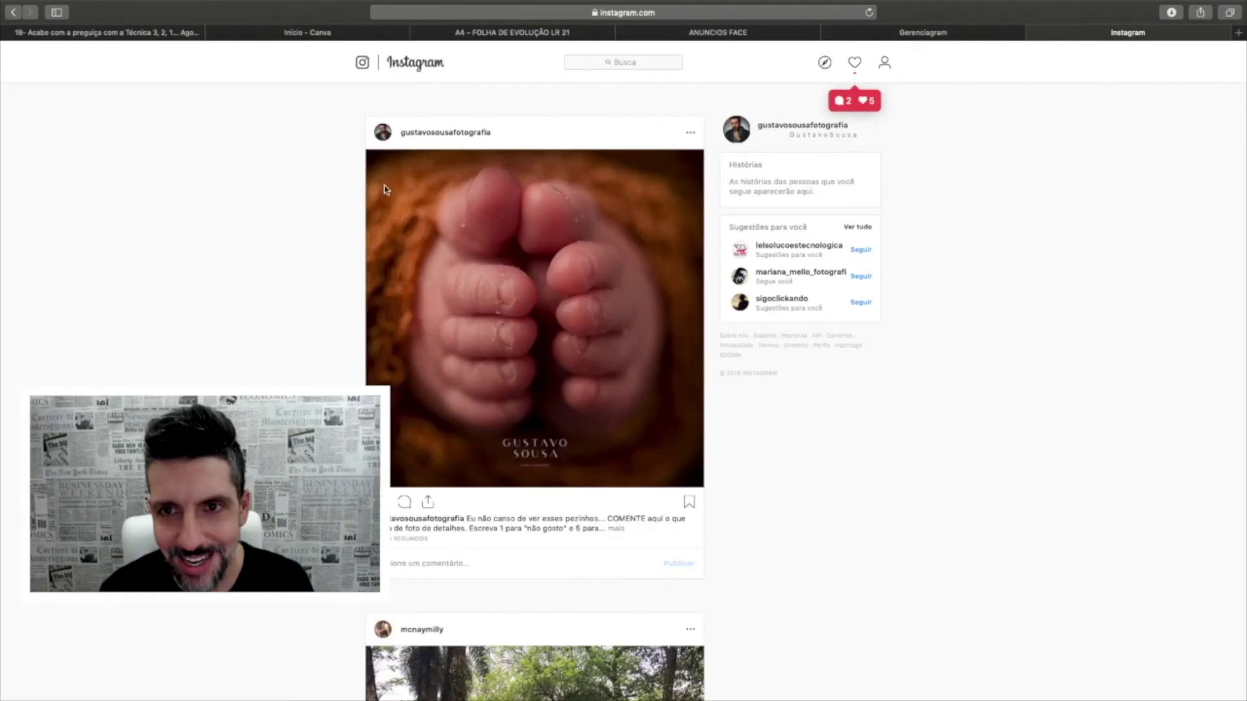